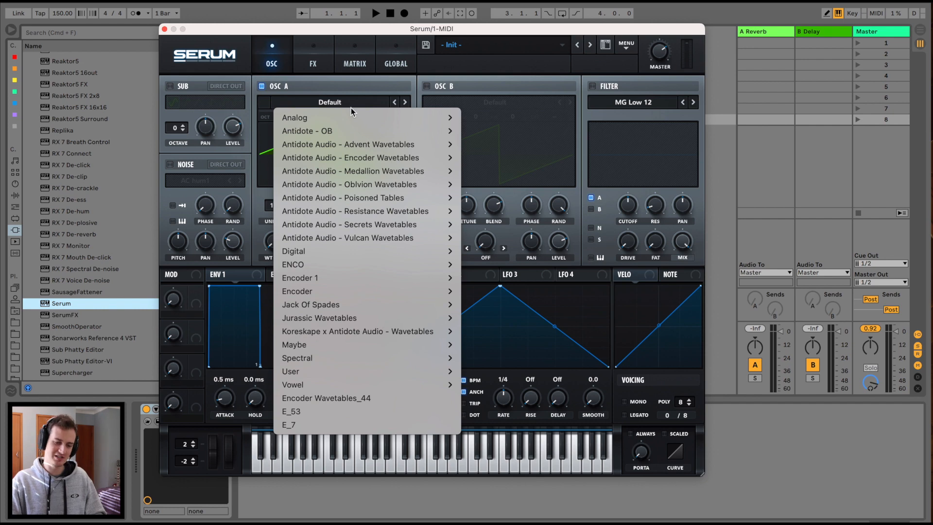
# Step: Load the Basic_Mdc wavetable in oscillator A, and enable oscillator B with the Reesey Mess 4 [SL] wavetable
pyautogui.moveTo(354, 118)
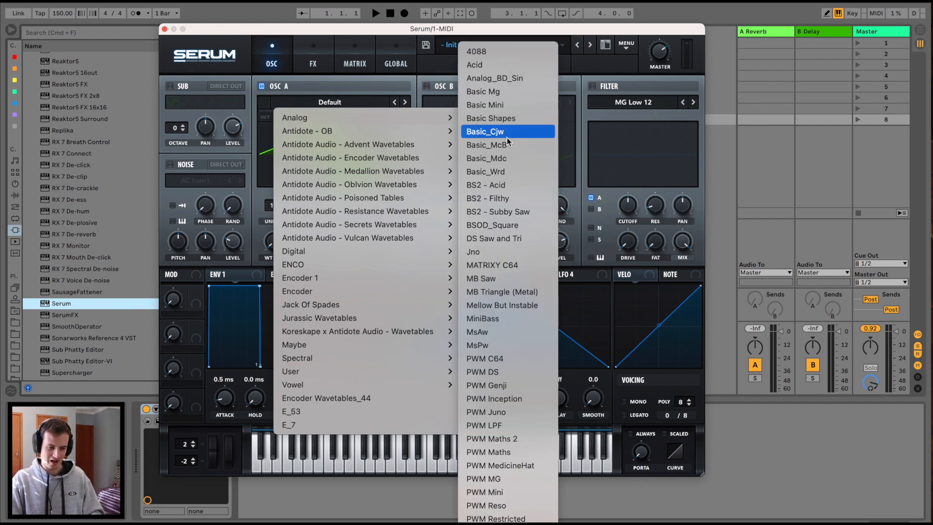
pyautogui.click(513, 158)
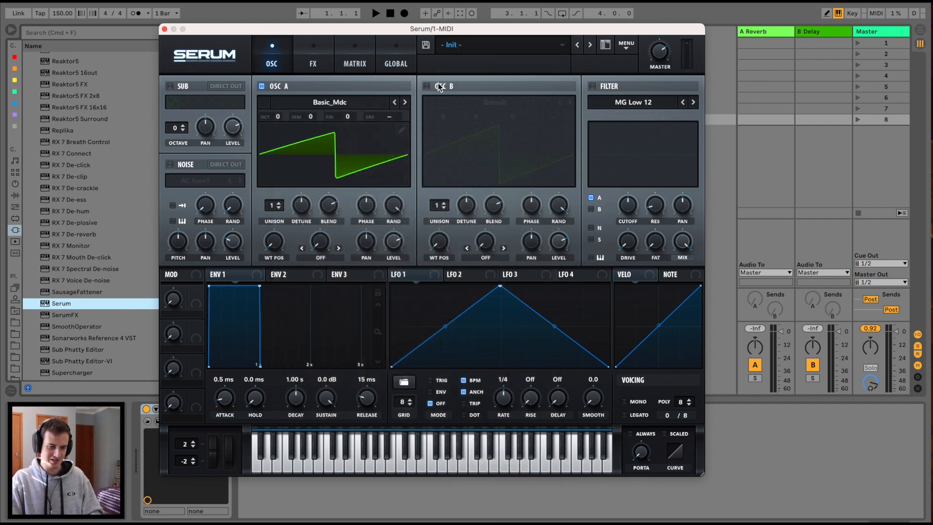
pyautogui.click(427, 86)
pyautogui.click(494, 102)
pyautogui.moveTo(534, 345)
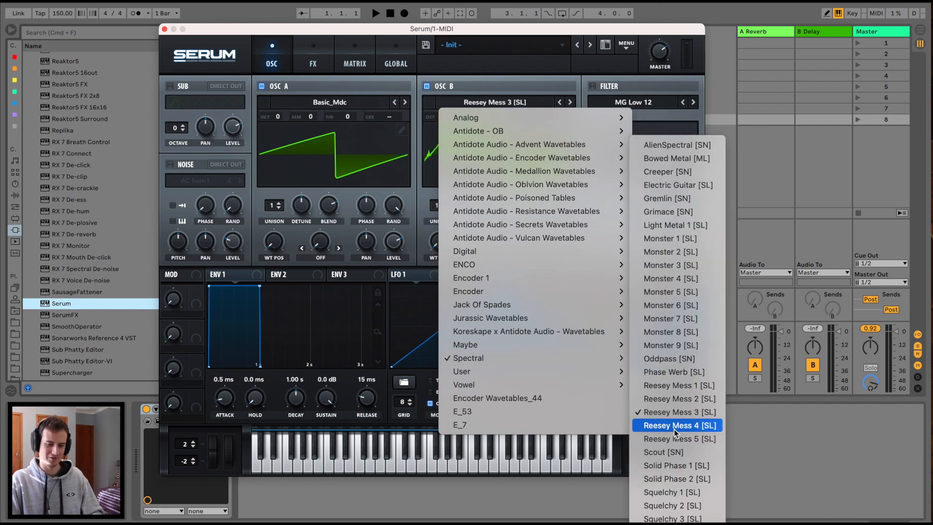
pyautogui.click(674, 426)
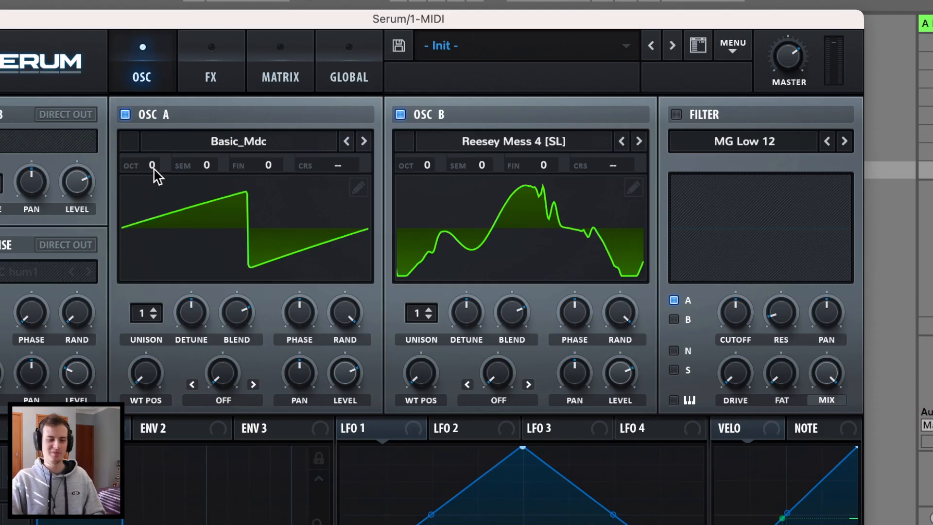
# Step: Lower the octave of both oscillator A and oscillator B to -2
pyautogui.moveTo(154, 170); pyautogui.dragTo(144, 213)
pyautogui.moveTo(440, 166); pyautogui.dragTo(429, 221)
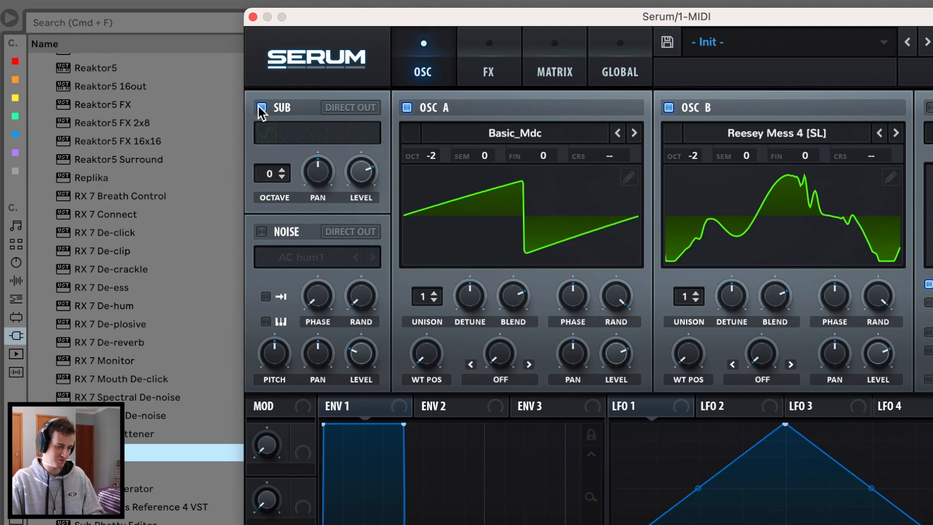
# Step: Enable the sub oscillator, set its octave to -1 and choose the saw waveform
pyautogui.click(261, 107)
pyautogui.click(282, 177)
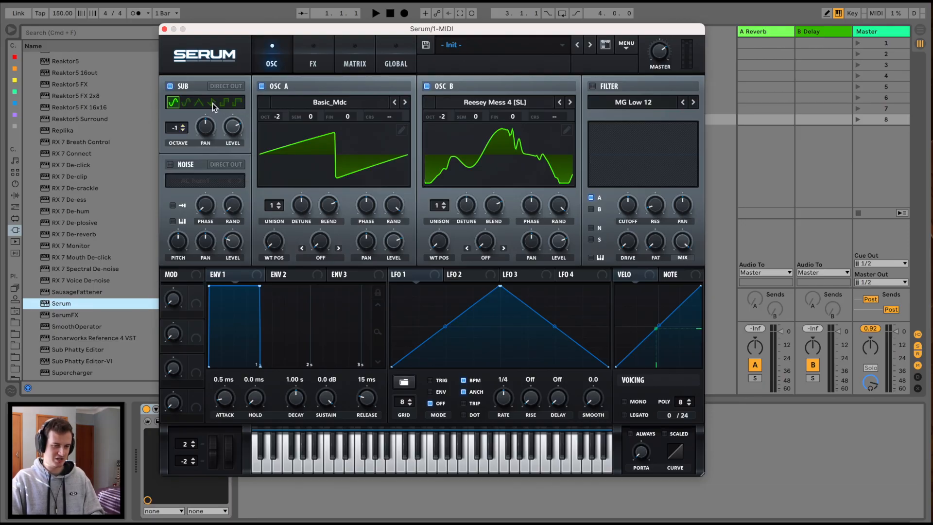
pyautogui.click(212, 103)
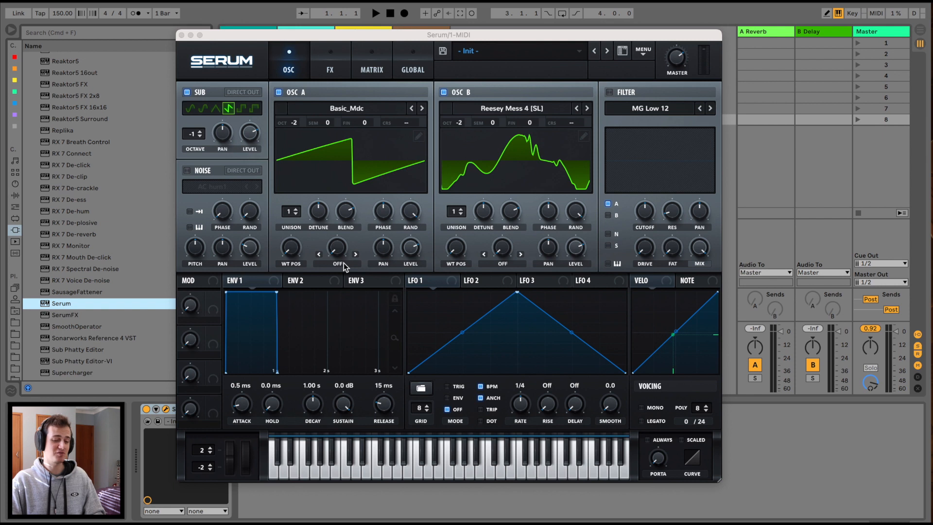
# Step: Set the warp mode of oscillator A to FM (from B) and that of oscillator B to PWM
pyautogui.click(343, 263)
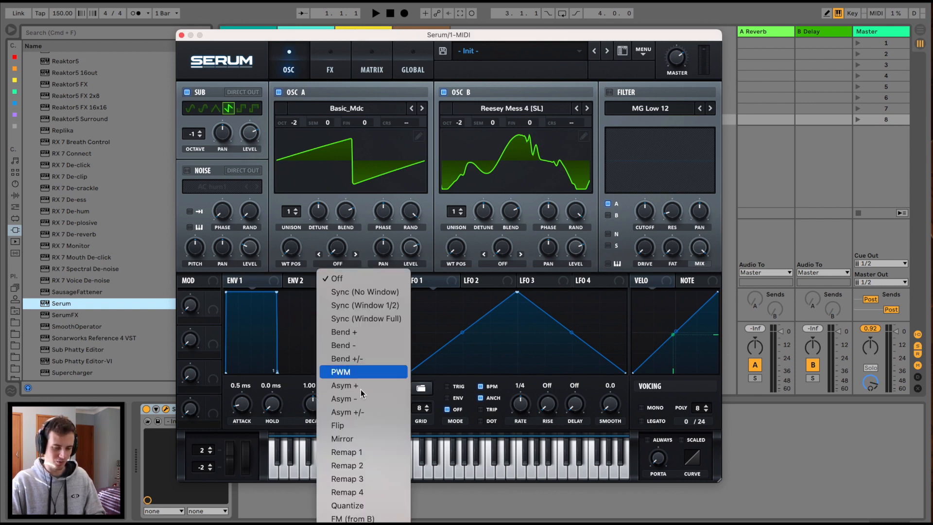
pyautogui.click(365, 518)
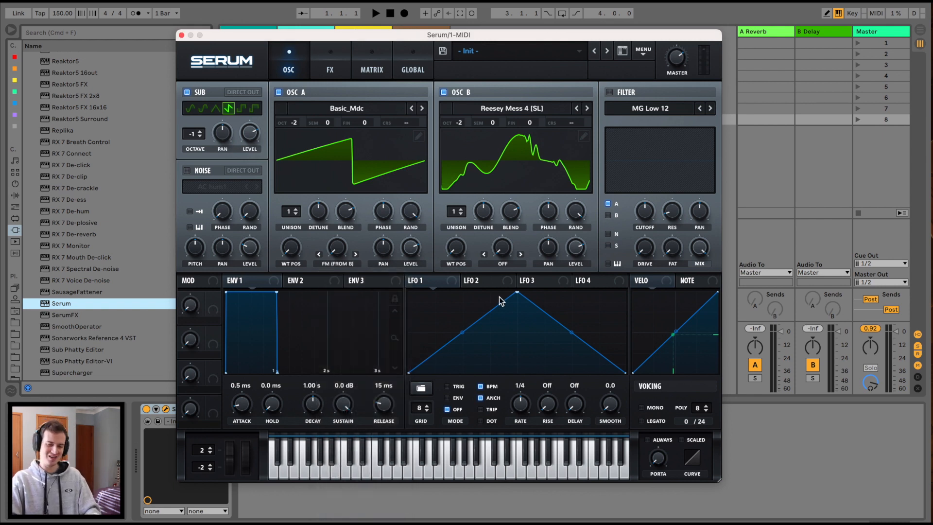
pyautogui.click(503, 264)
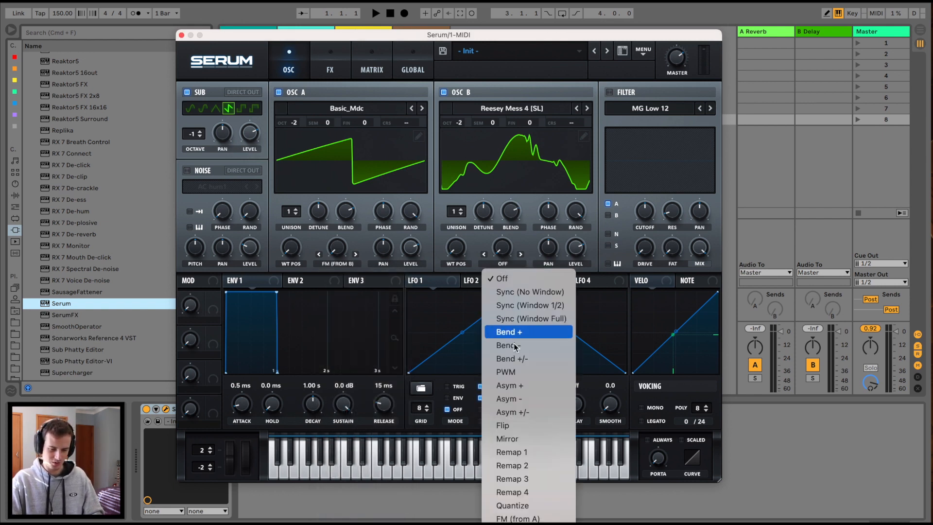
pyautogui.press('Escape')
pyautogui.scroll(-6, 491, 264)
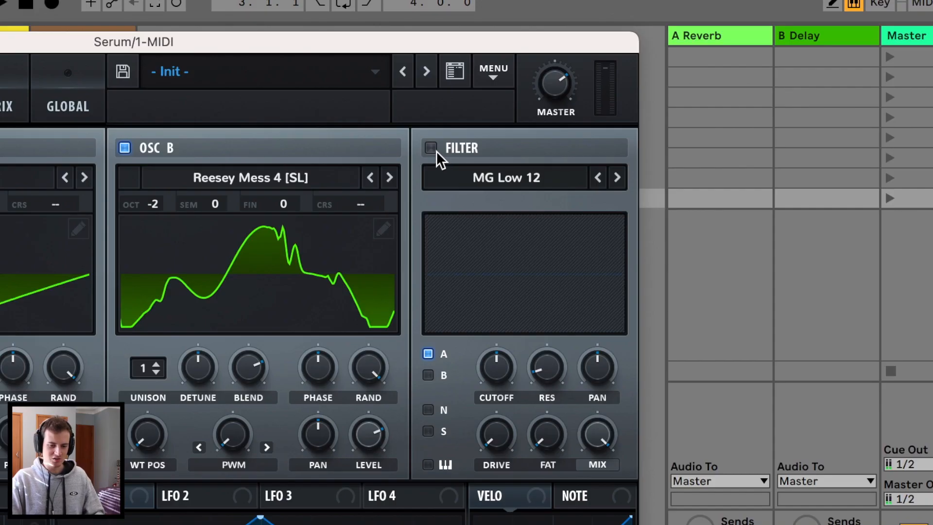
# Step: Enable the MG Low 12 filter and route oscillators A, B and the sub through it
pyautogui.click(434, 150)
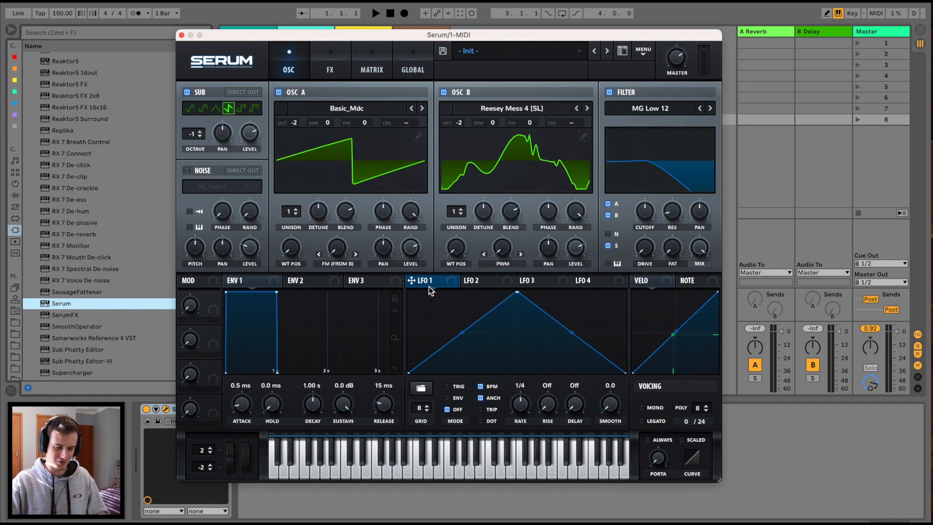
# Step: Set LFO 1 to a one-bar rate in trigger mode, and shape it with a fast rise, a slow climb to maximum and a final drop
pyautogui.moveTo(525, 395); pyautogui.dragTo(515, 415)
pyautogui.click(448, 387)
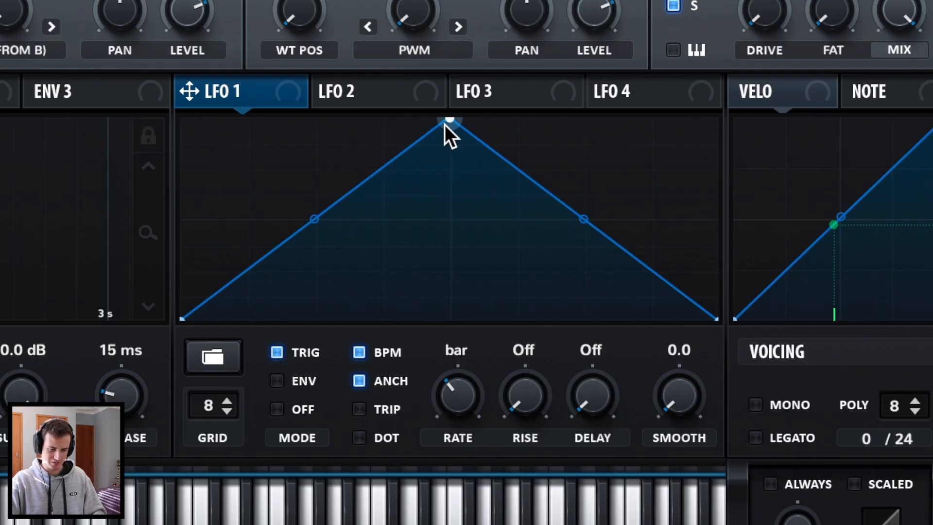
pyautogui.moveTo(445, 125); pyautogui.dragTo(242, 163)
pyautogui.doubleClick(639, 180)
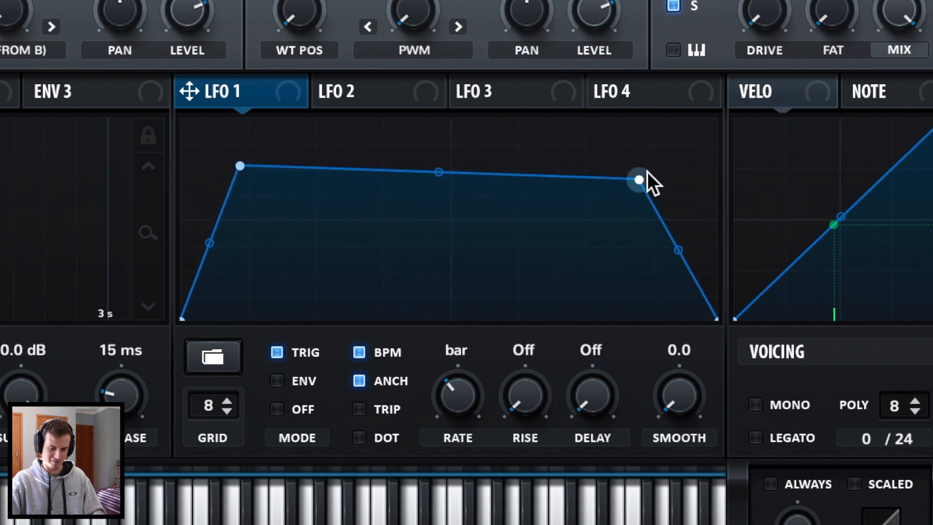
pyautogui.moveTo(640, 180); pyautogui.dragTo(640, 94)
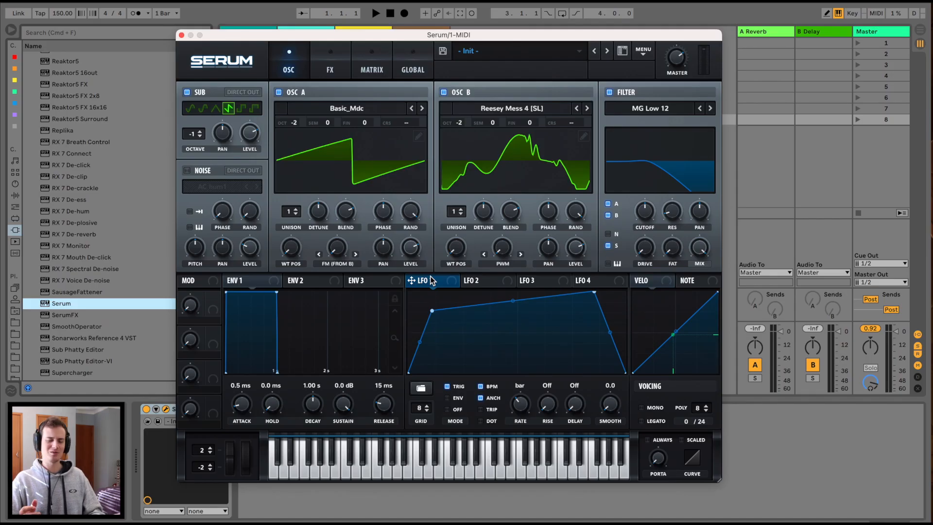
# Step: Set LFO 2 to a one-bar triggered rate, and shape it with an early peak, a curved dip and a second peak near the end
pyautogui.click(499, 279)
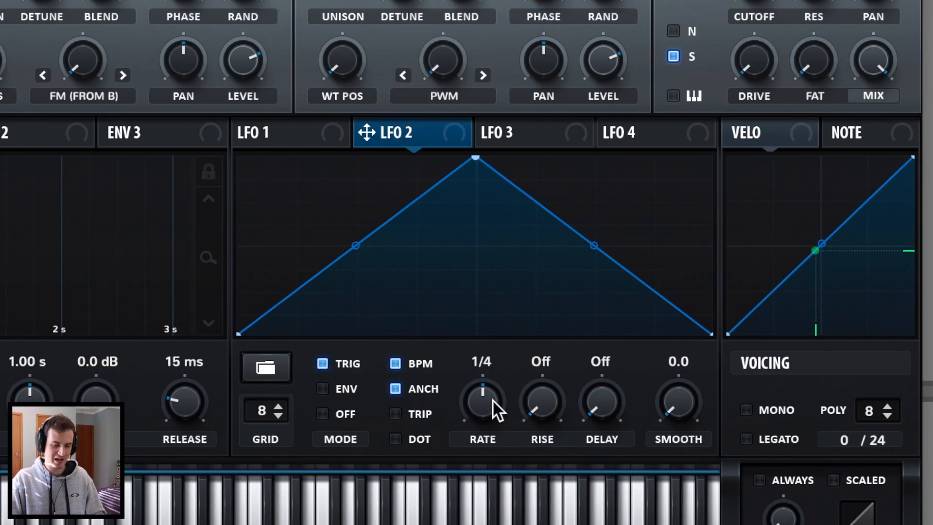
pyautogui.moveTo(492, 399); pyautogui.dragTo(492, 431)
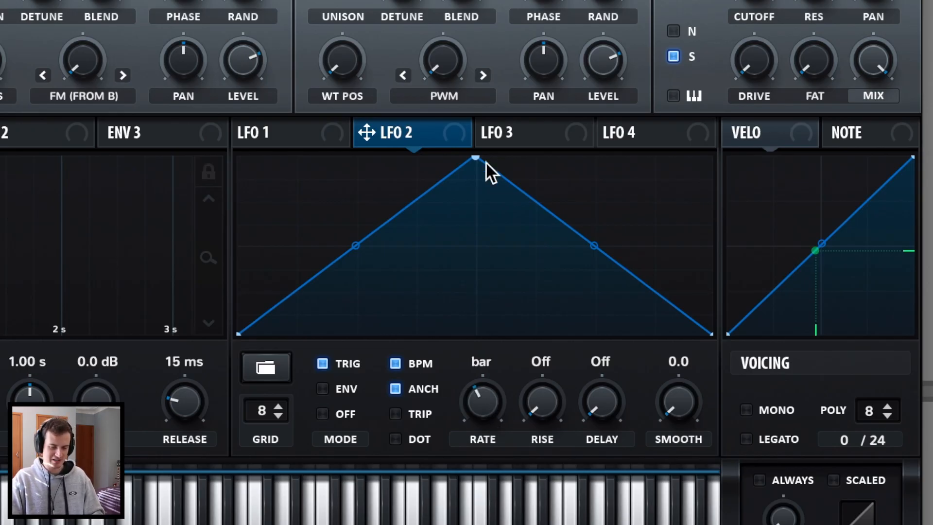
pyautogui.moveTo(478, 159); pyautogui.dragTo(285, 173)
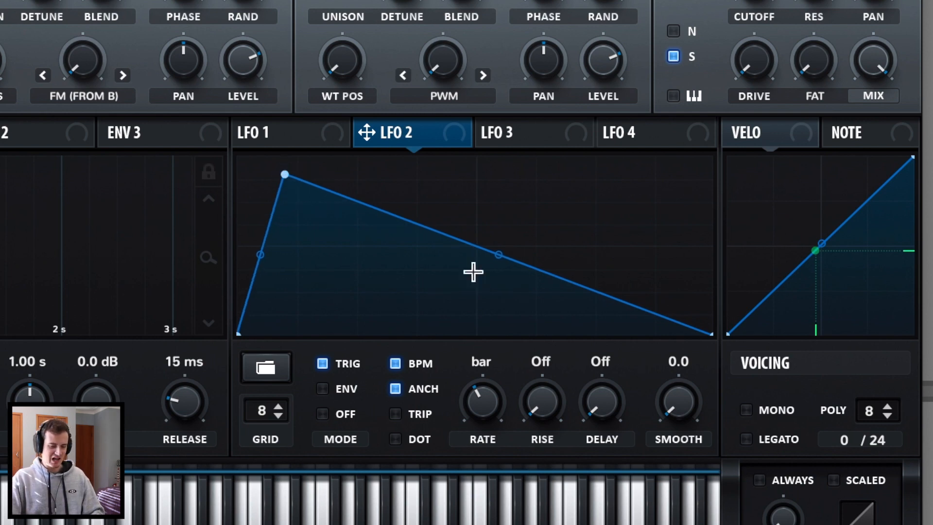
pyautogui.doubleClick(474, 271)
pyautogui.moveTo(560, 360); pyautogui.dragTo(555, 358)
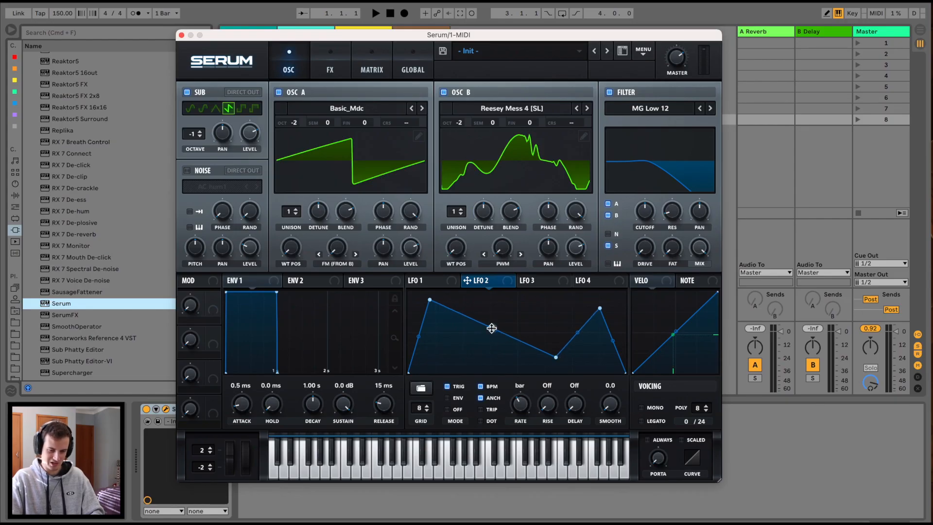
pyautogui.moveTo(492, 328); pyautogui.dragTo(489, 337)
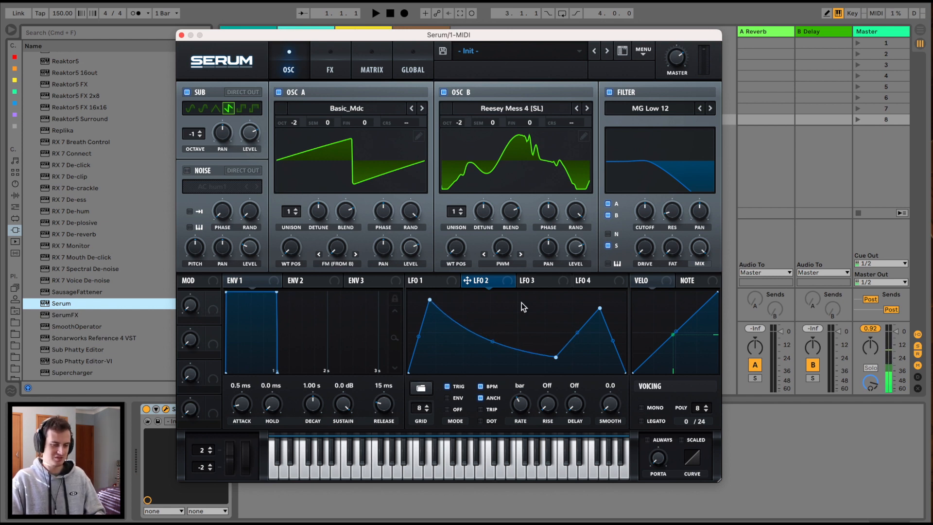
# Step: Shape LFO 3 as a two-stage rise to a full-height plateau with a steep end drop, triggered at a one-bar rate
pyautogui.click(528, 280)
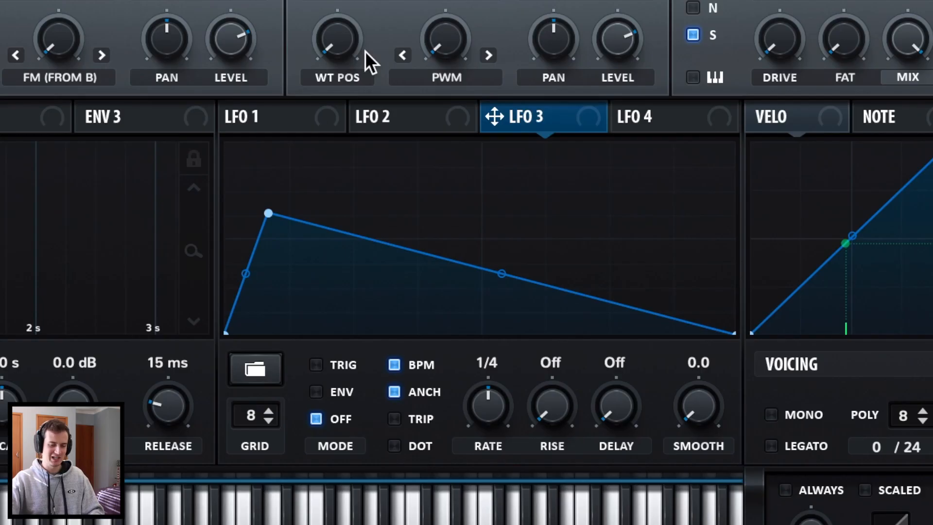
pyautogui.doubleClick(376, 206)
pyautogui.moveTo(376, 206); pyautogui.dragTo(381, 92)
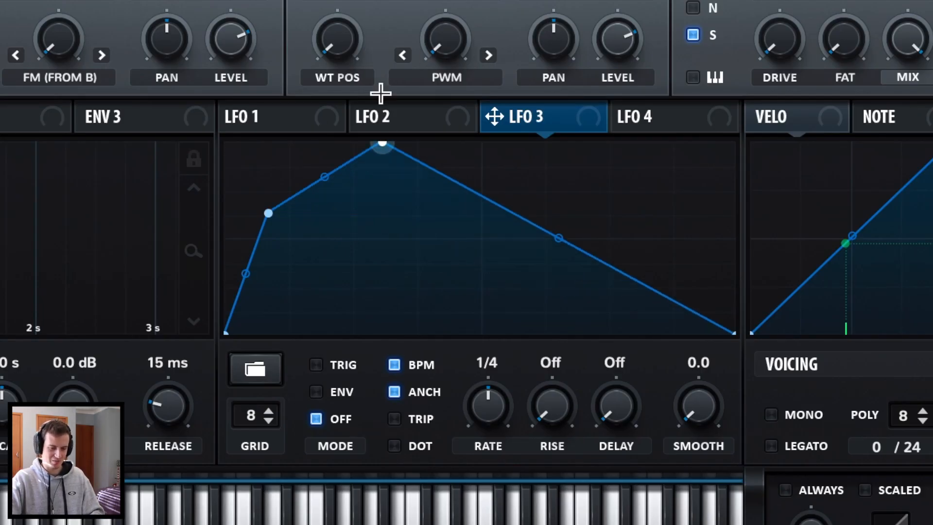
pyautogui.doubleClick(648, 204)
pyautogui.moveTo(647, 204); pyautogui.dragTo(710, 117)
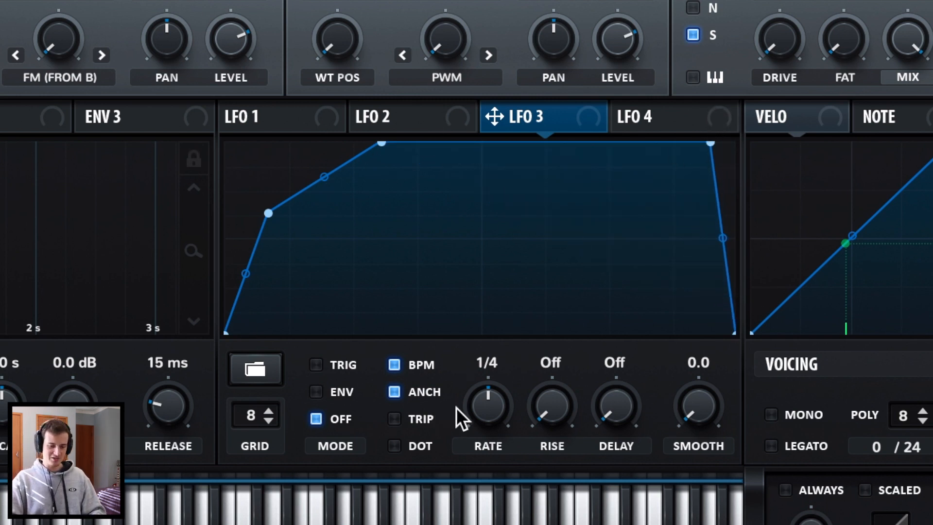
pyautogui.moveTo(480, 421); pyautogui.dragTo(479, 438)
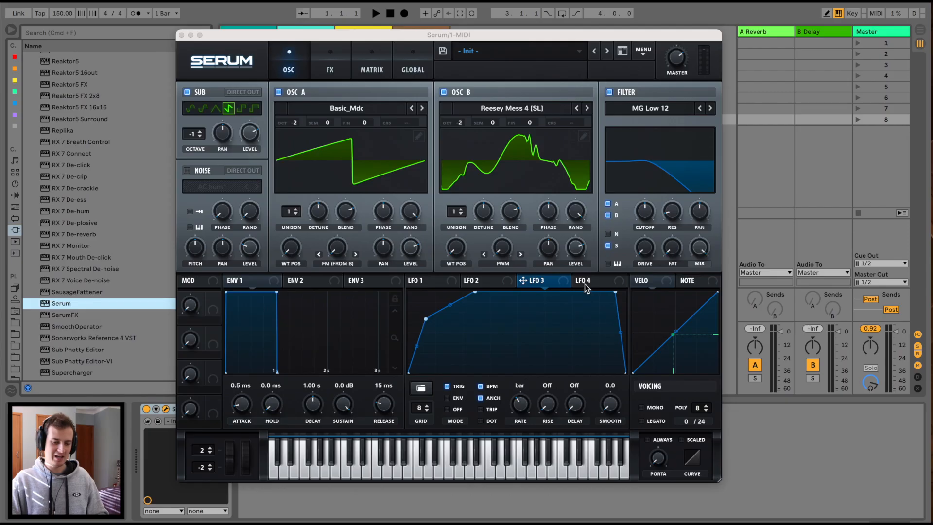
# Step: Shape LFO 4 as an early peak with a curved decay to zero, and set it to trigger mode at a one-bar rate
pyautogui.click(644, 119)
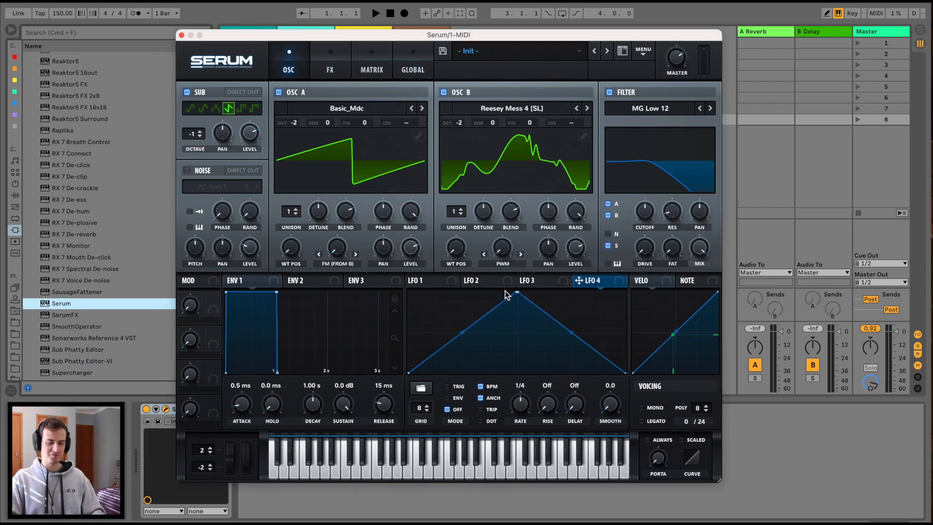
pyautogui.moveTo(458, 141); pyautogui.dragTo(261, 194)
pyautogui.moveTo(424, 313); pyautogui.dragTo(423, 309)
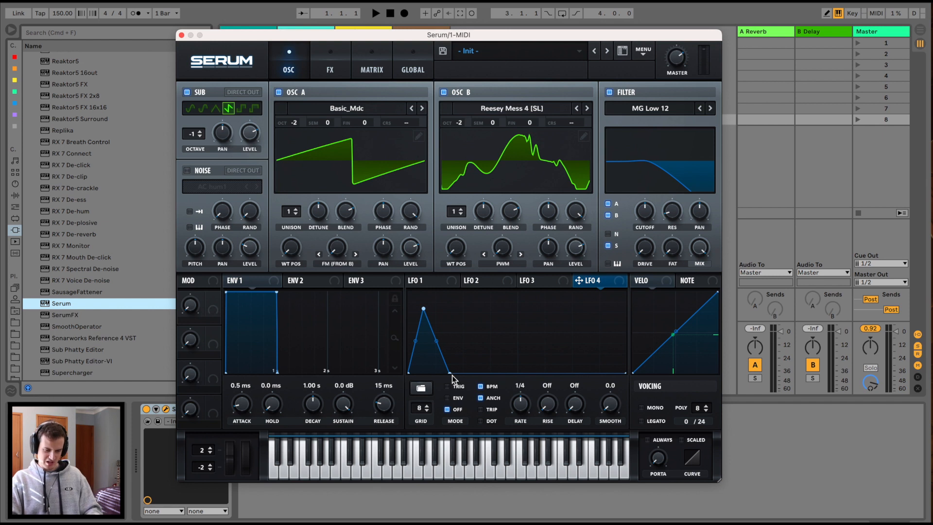
pyautogui.moveTo(452, 371); pyautogui.dragTo(465, 355)
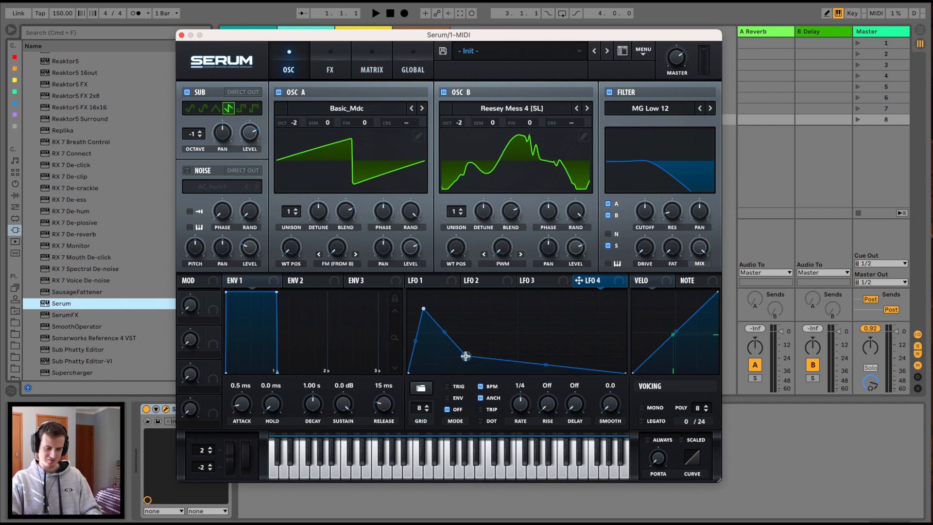
pyautogui.doubleClick(466, 356)
pyautogui.moveTo(522, 341); pyautogui.dragTo(520, 420)
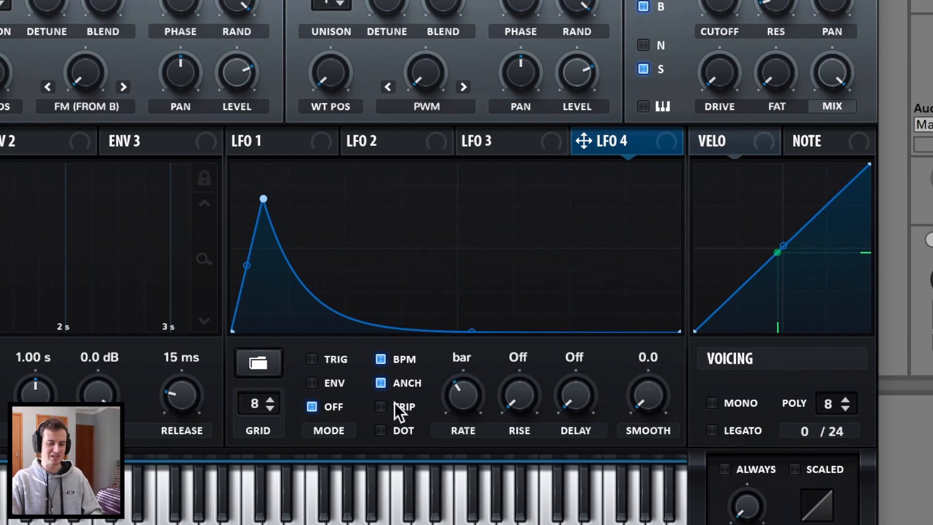
pyautogui.click(333, 362)
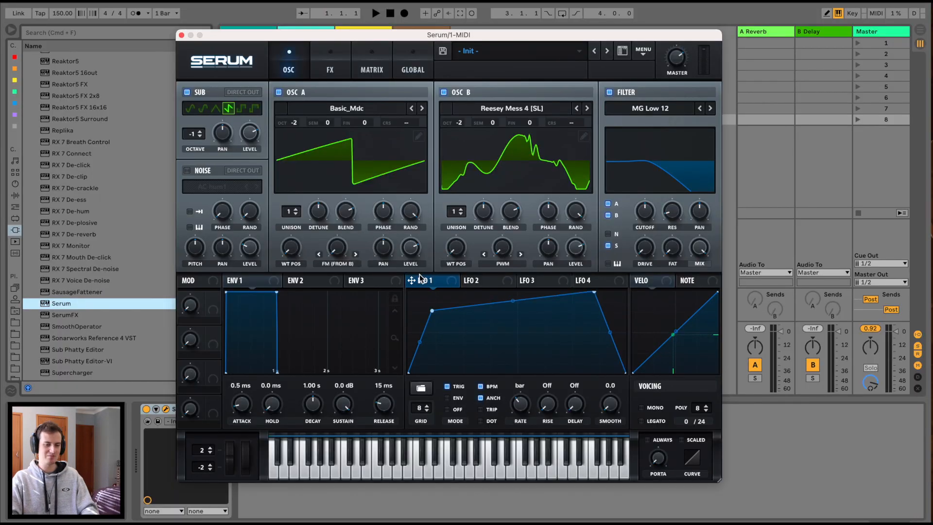
# Step: Assign LFO 1 to oscillator A's wavetable position, show its wavetable in 3D and reduce the modulation depth
pyautogui.moveTo(417, 281); pyautogui.dragTo(290, 250)
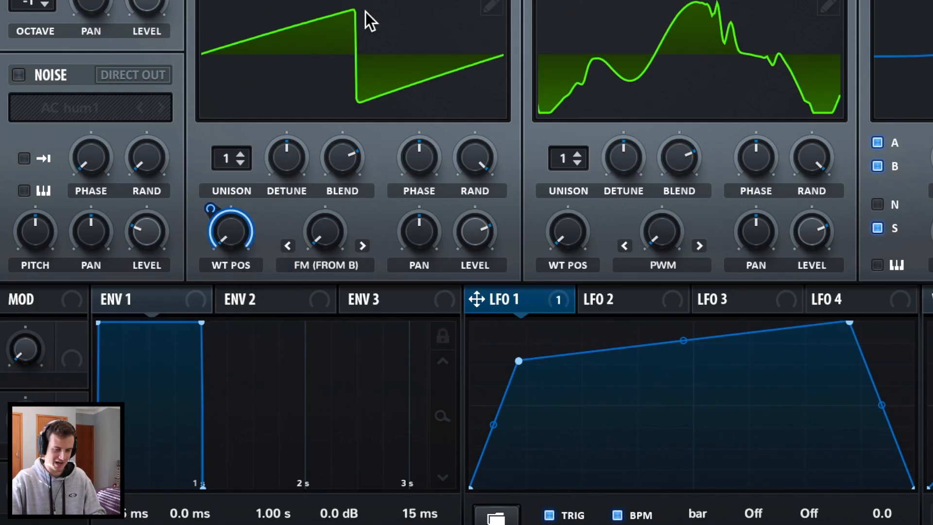
pyautogui.click(349, 53)
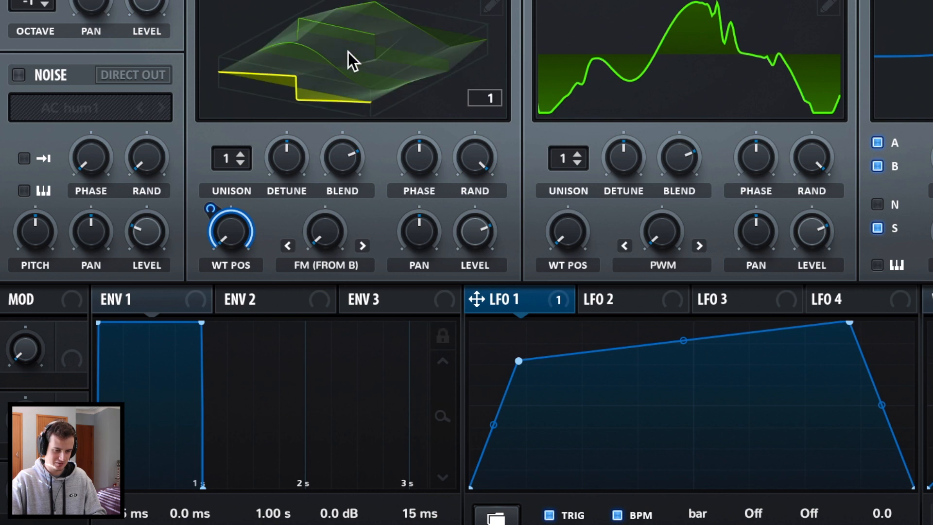
pyautogui.moveTo(209, 204); pyautogui.dragTo(210, 250)
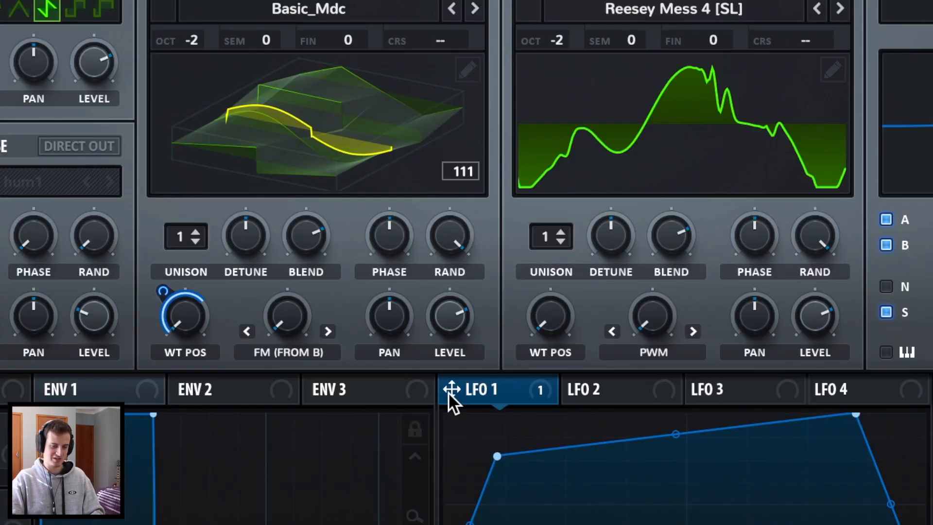
# Step: Assign LFO 1 to oscillator A's FM (from B) amount and reduce the modulation depth
pyautogui.moveTo(412, 282); pyautogui.dragTo(340, 249)
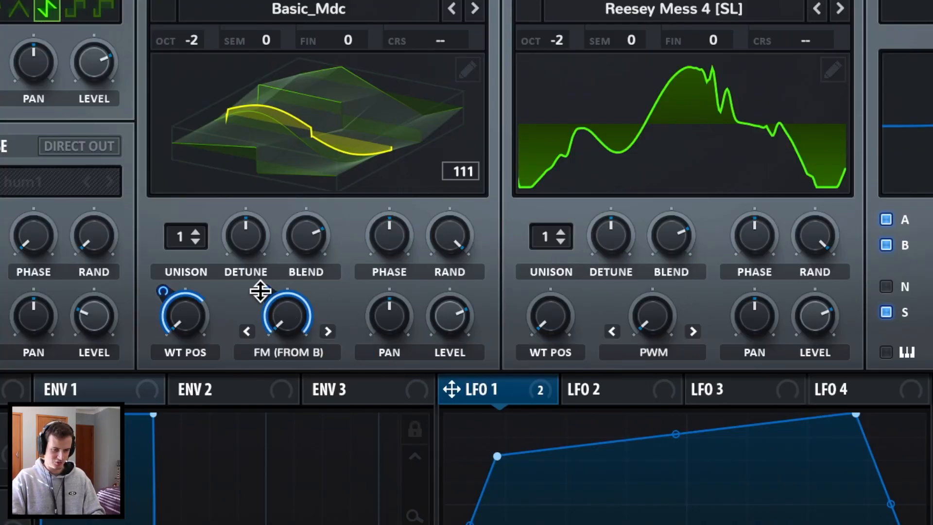
pyautogui.moveTo(261, 292); pyautogui.dragTo(263, 357)
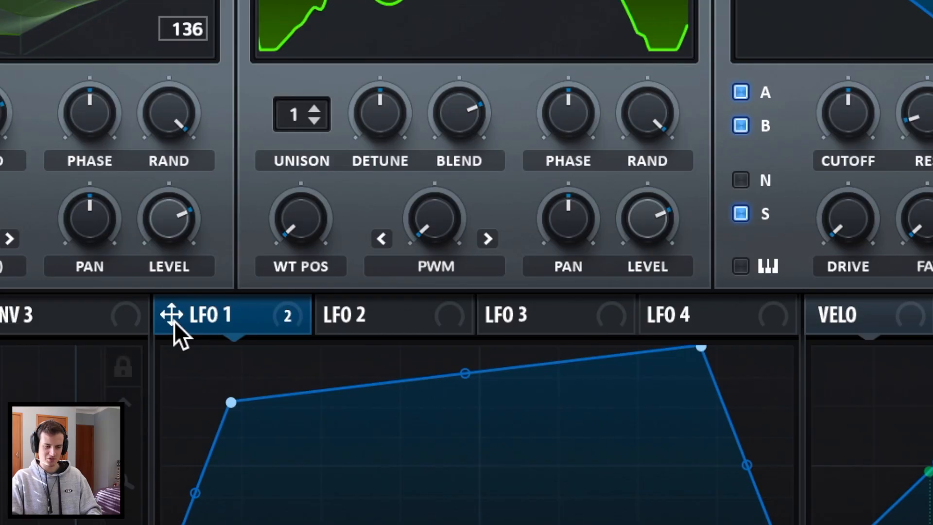
# Step: Assign LFO 1 to oscillator B's PWM amount and adjust the modulation depth
pyautogui.moveTo(412, 282); pyautogui.dragTo(505, 244)
pyautogui.moveTo(443, 210); pyautogui.dragTo(407, 265)
pyautogui.moveTo(435, 227); pyautogui.dragTo(405, 202)
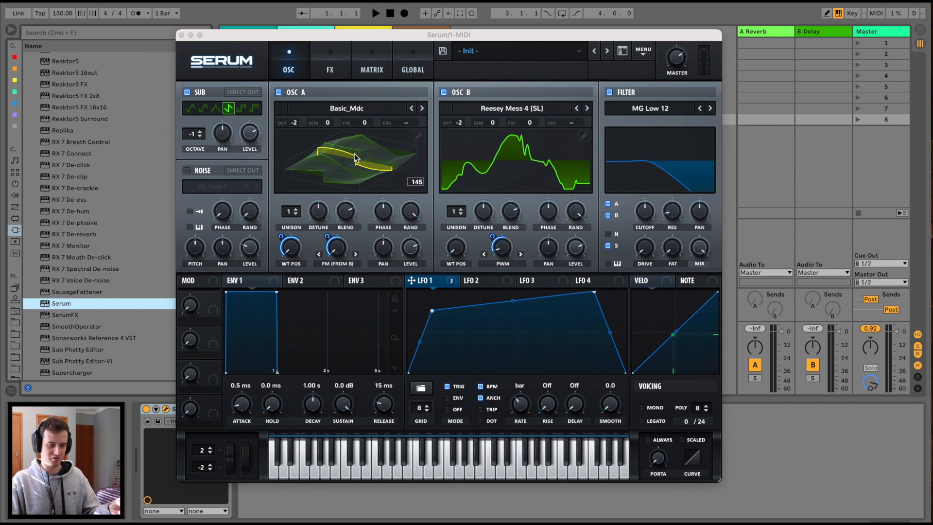
pyautogui.click(315, 51)
pyautogui.click(301, 75)
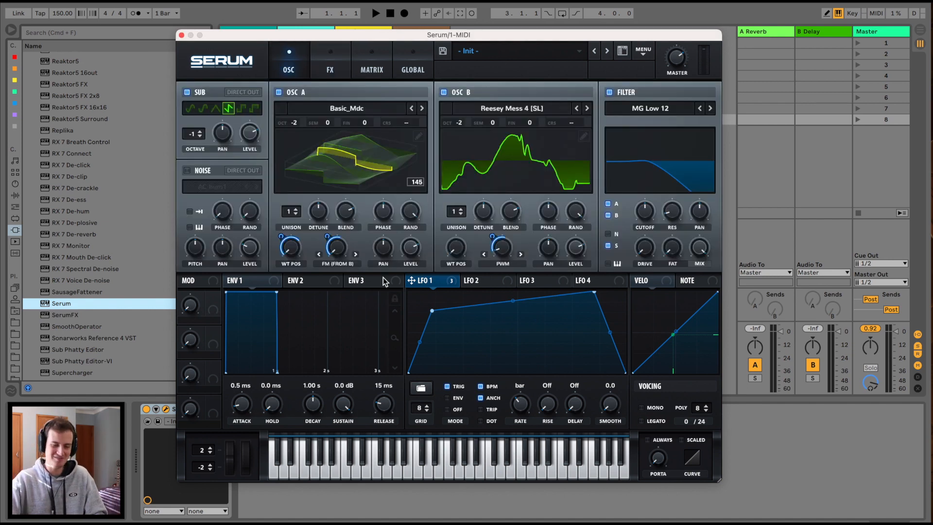
# Step: Assign LFO 2 to oscillator B's wavetable position, raise the base position to about 66 and adjust the modulation depth
pyautogui.click(474, 281)
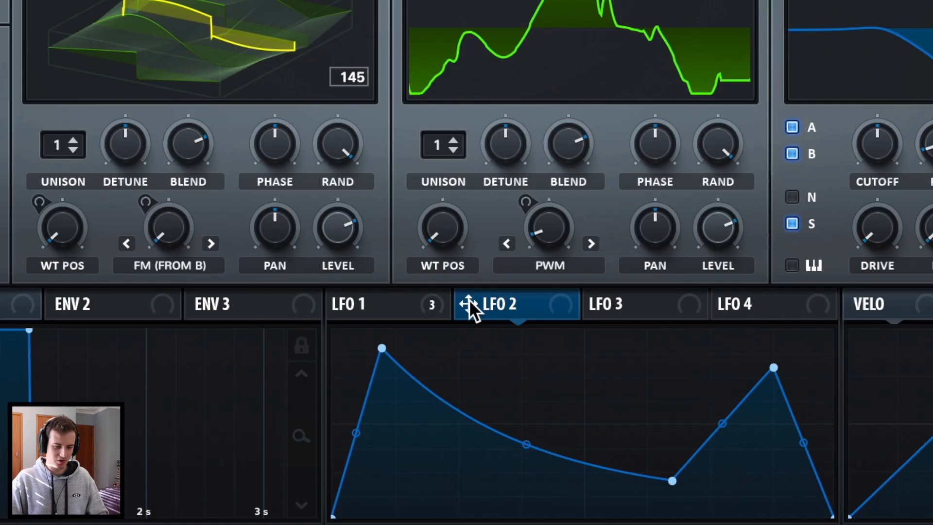
pyautogui.moveTo(468, 300); pyautogui.dragTo(409, 271)
pyautogui.moveTo(441, 222); pyautogui.dragTo(454, 162)
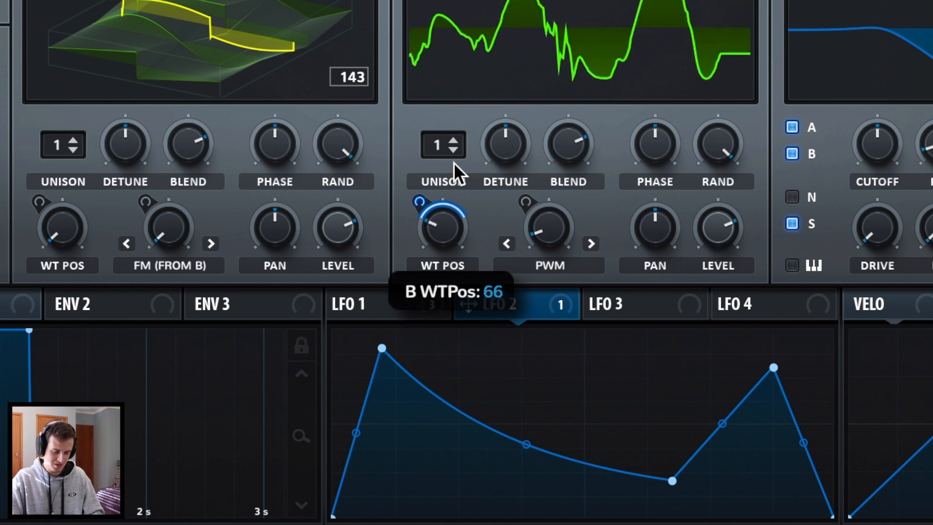
pyautogui.moveTo(455, 234); pyautogui.dragTo(453, 229)
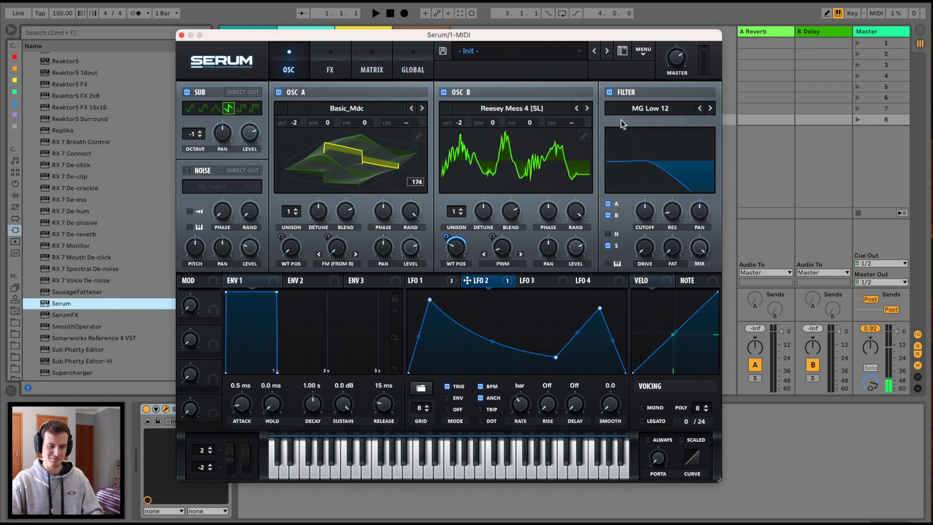
# Step: Assign LFO 3 to the main filter's cutoff and resonance and reduce both modulation depths
pyautogui.click(609, 92)
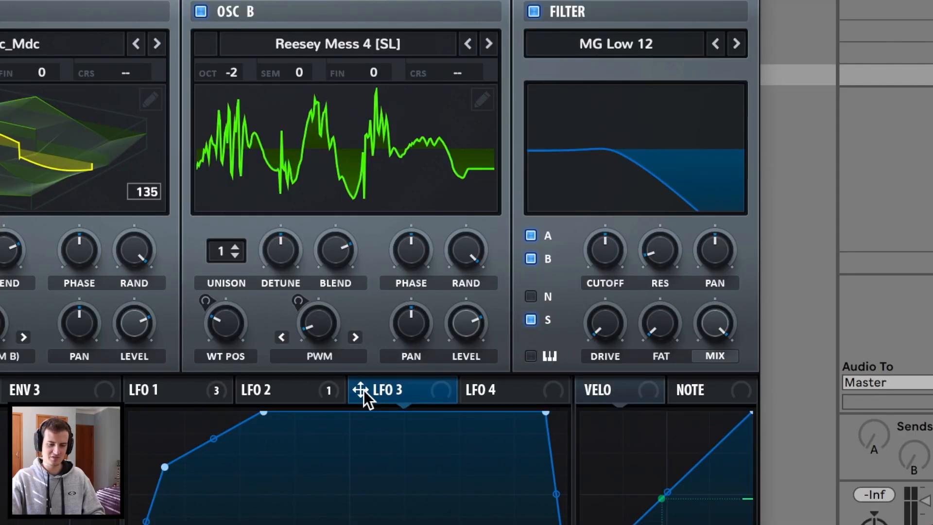
pyautogui.moveTo(500, 277); pyautogui.dragTo(617, 209)
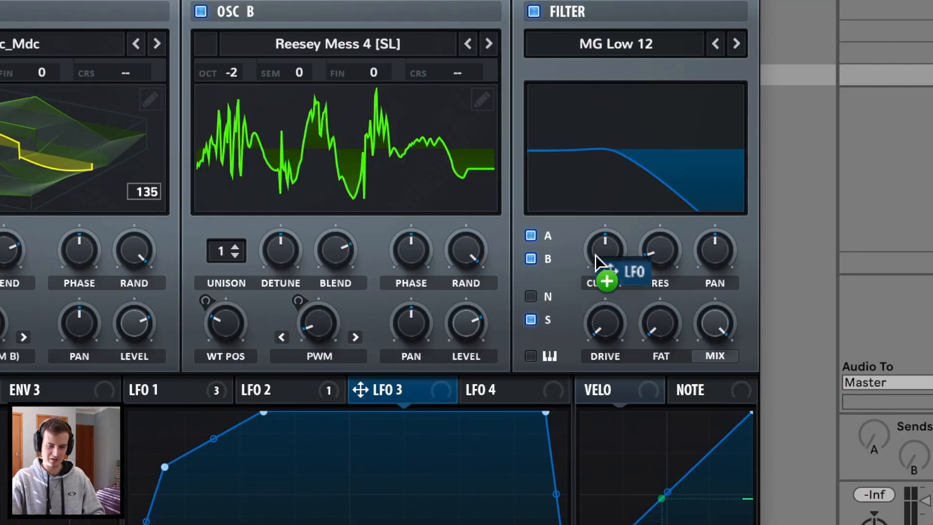
pyautogui.moveTo(596, 255); pyautogui.dragTo(596, 256)
pyautogui.moveTo(363, 389); pyautogui.dragTo(653, 249)
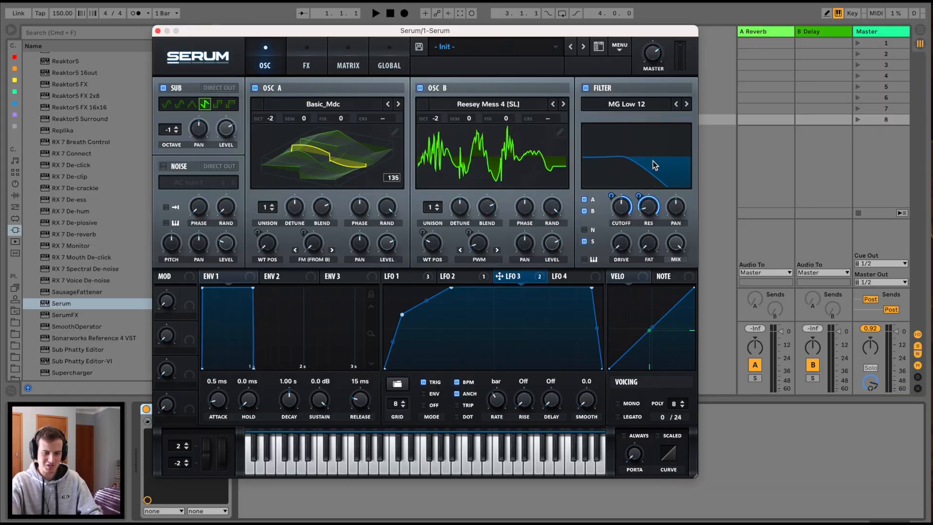
pyautogui.moveTo(611, 196); pyautogui.dragTo(650, 282)
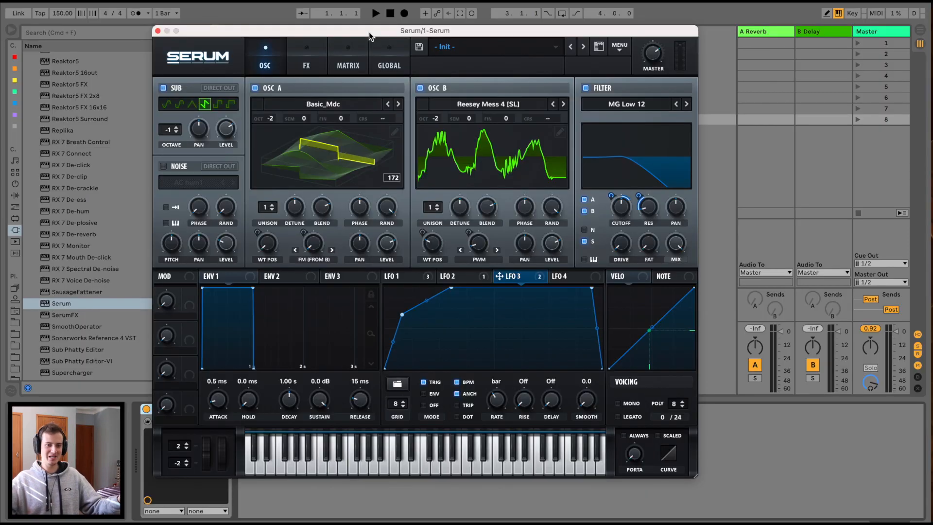
# Step: Assign LFO 4 to the sub oscillator's level and to oscillator B's octave
pyautogui.click(570, 278)
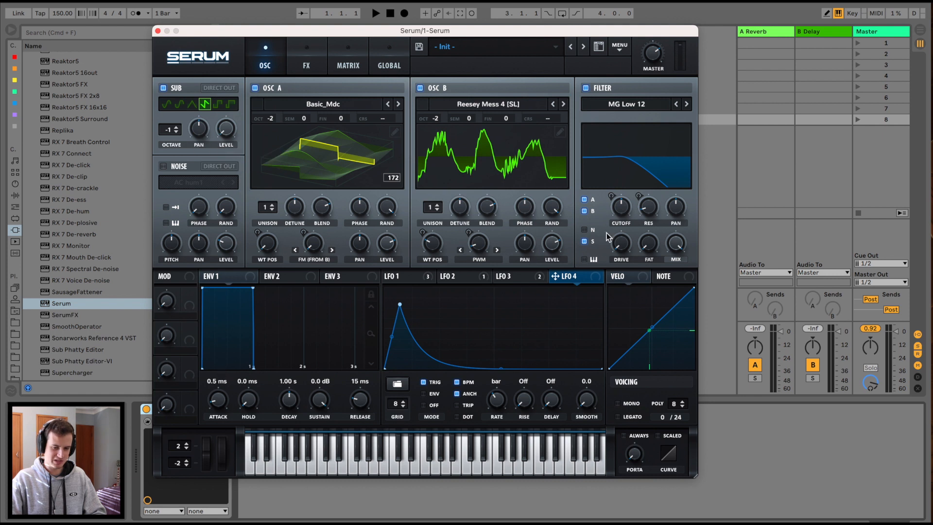
pyautogui.moveTo(557, 278); pyautogui.dragTo(224, 127)
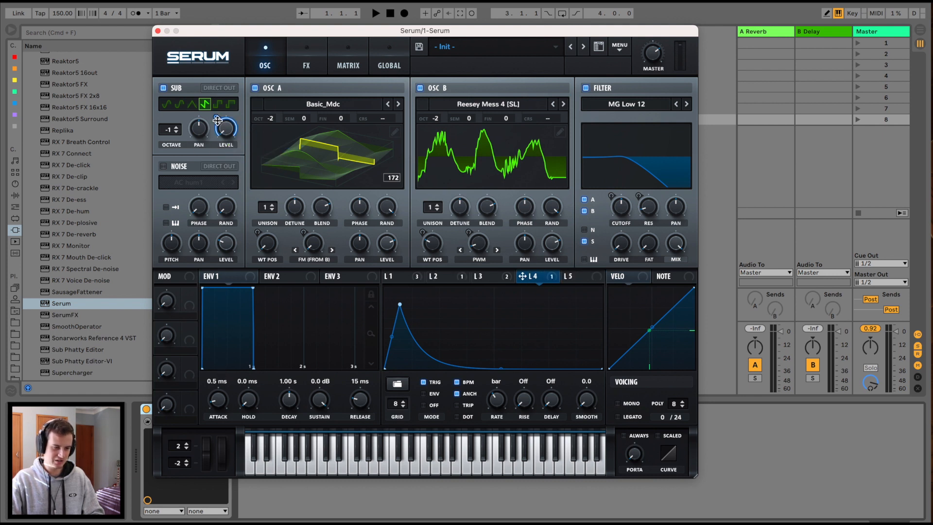
pyautogui.press('f')
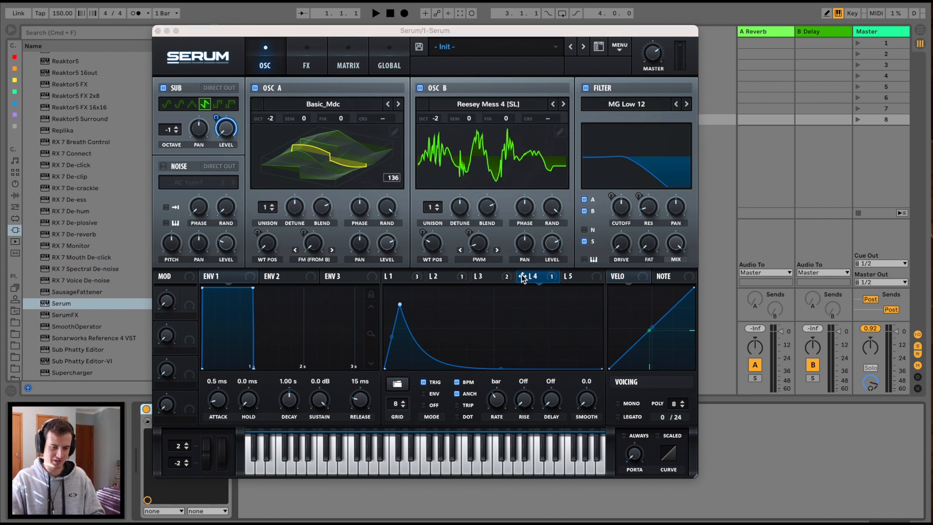
pyautogui.moveTo(521, 274); pyautogui.dragTo(387, 278)
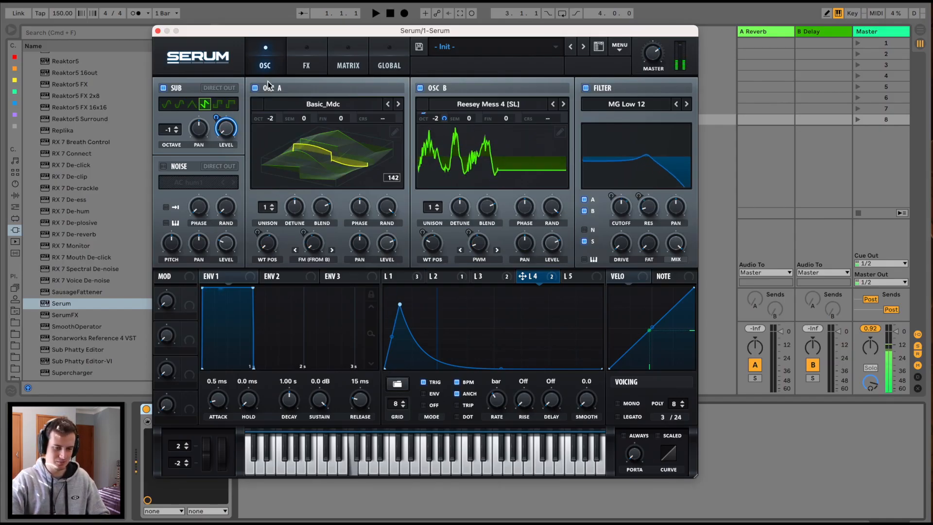
pyautogui.click(164, 87)
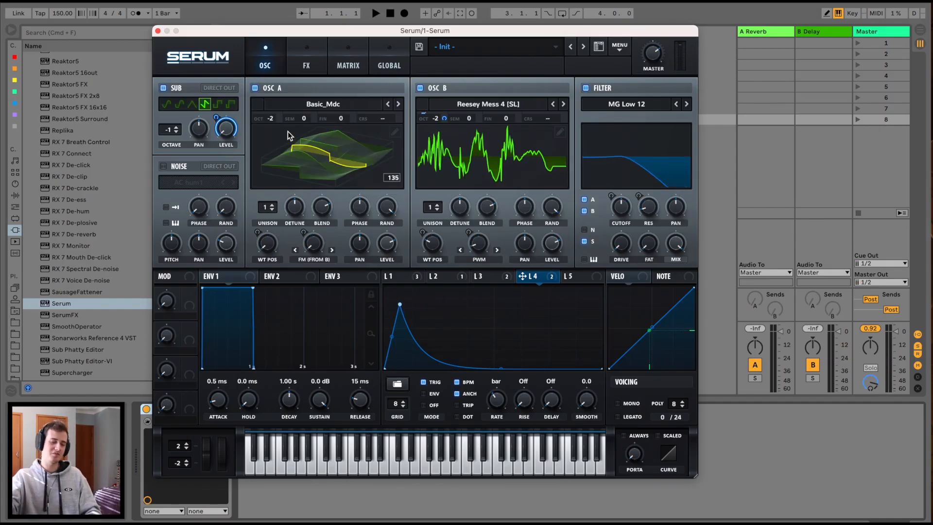
# Step: Enable the Filter effect, place it first in the effects chain and set its type to Reverb
pyautogui.click(306, 67)
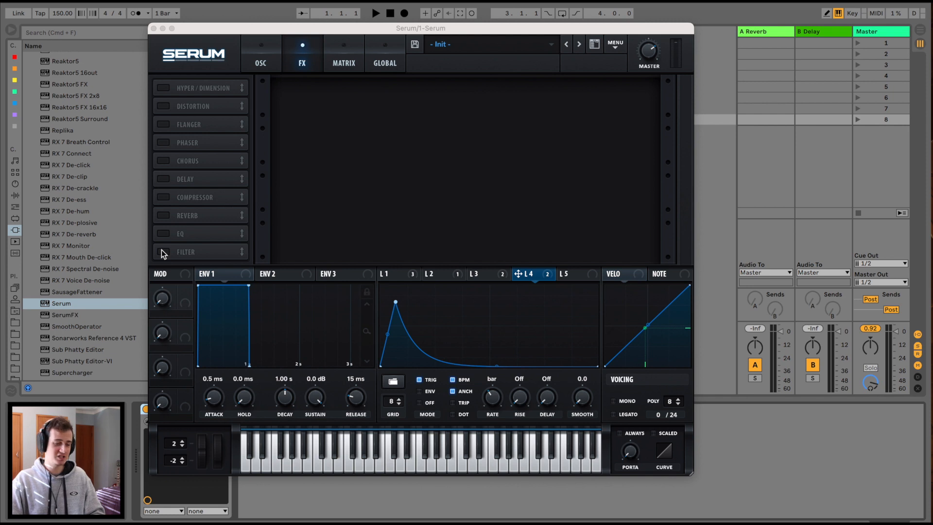
pyautogui.click(162, 252)
pyautogui.moveTo(185, 249); pyautogui.dragTo(215, 86)
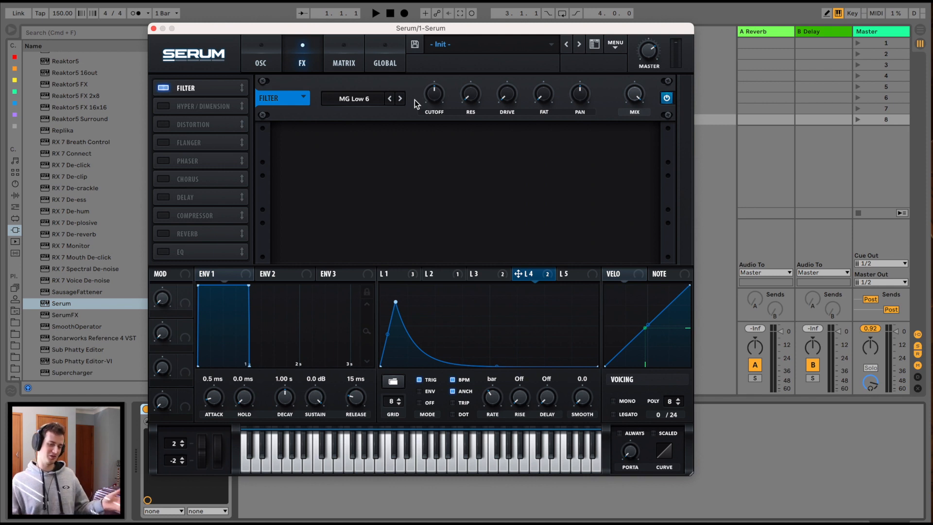
pyautogui.click(359, 100)
pyautogui.moveTo(380, 154)
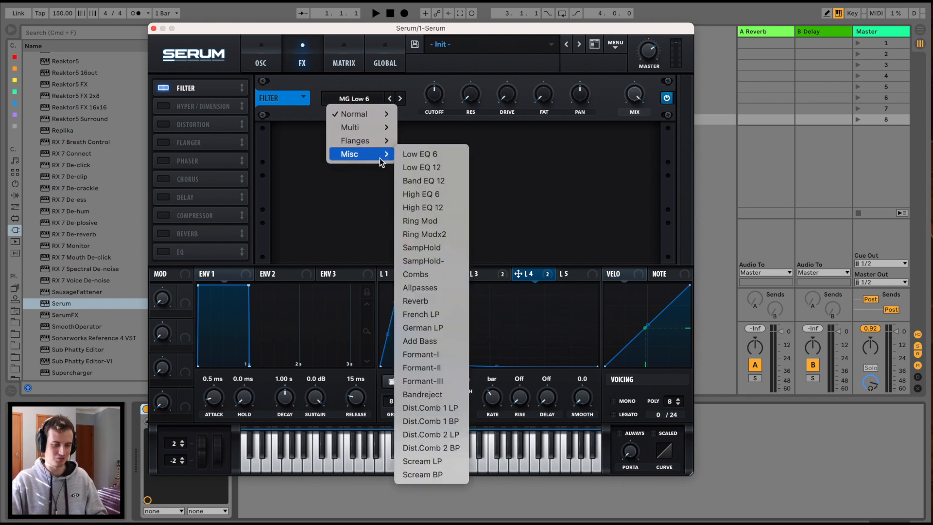
pyautogui.click(456, 300)
# Step: Lower the Reverb filter effect's cutoff and assign LFO 1 to it with a small modulation depth
pyautogui.moveTo(434, 95); pyautogui.dragTo(422, 129)
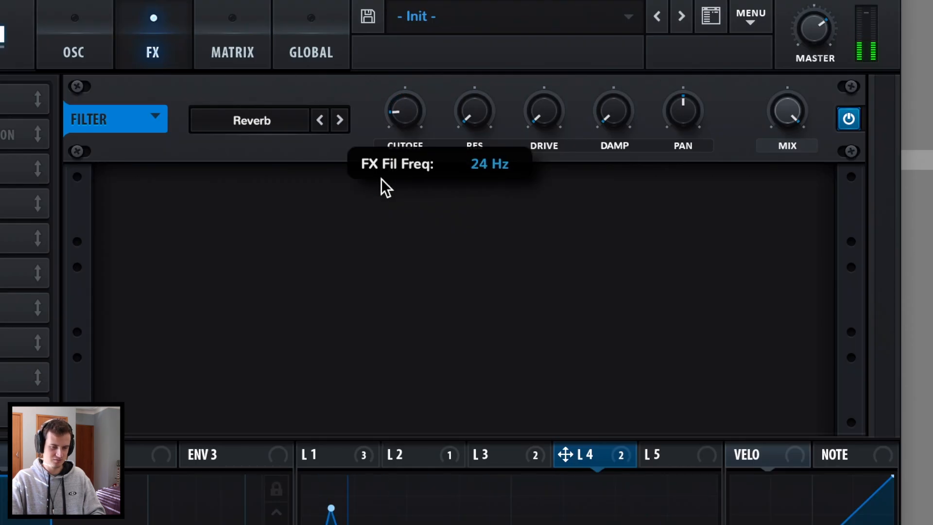
pyautogui.moveTo(381, 179); pyautogui.dragTo(389, 126)
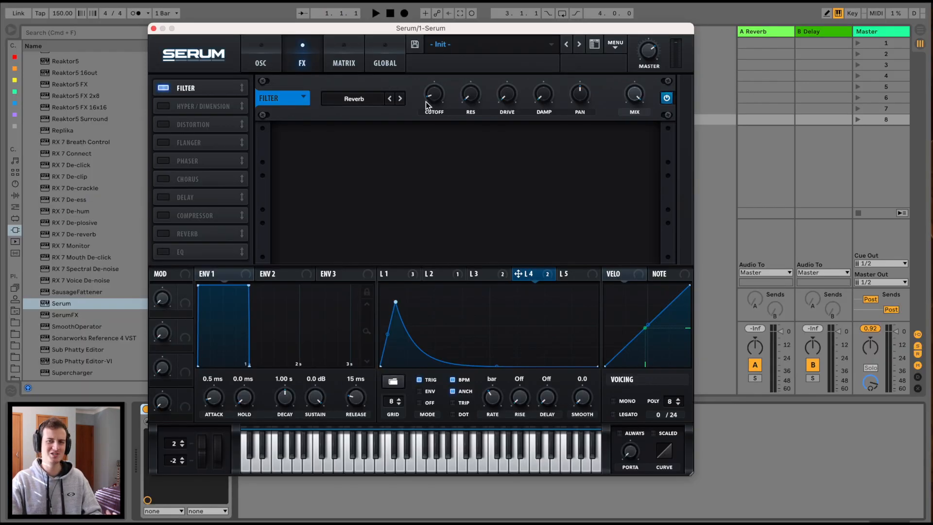
pyautogui.moveTo(428, 100)
pyautogui.mouseDown()
pyautogui.moveTo(443, 24)
pyautogui.moveTo(445, 68)
pyautogui.moveTo(445, 14)
pyautogui.moveTo(437, 96)
pyautogui.mouseUp()
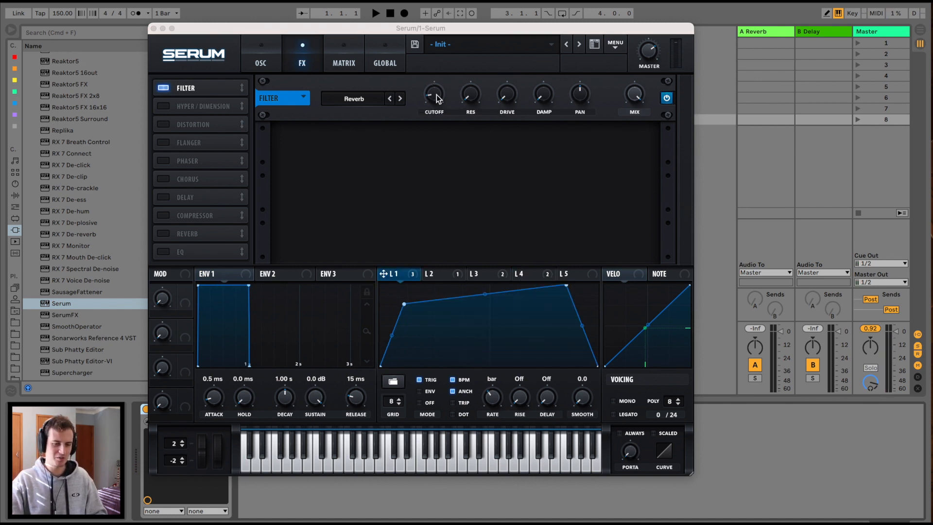
pyautogui.moveTo(384, 274); pyautogui.dragTo(436, 99)
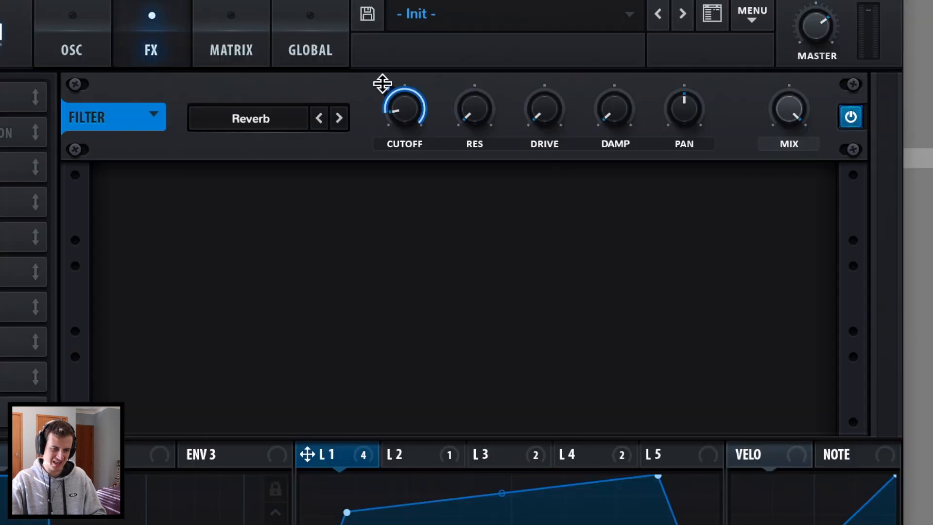
pyautogui.moveTo(382, 84); pyautogui.dragTo(380, 180)
# Step: Turn down the Reverb filter effect's mix, assign LFO 1 to it and adjust the modulation depth
pyautogui.moveTo(784, 121); pyautogui.dragTo(750, 463)
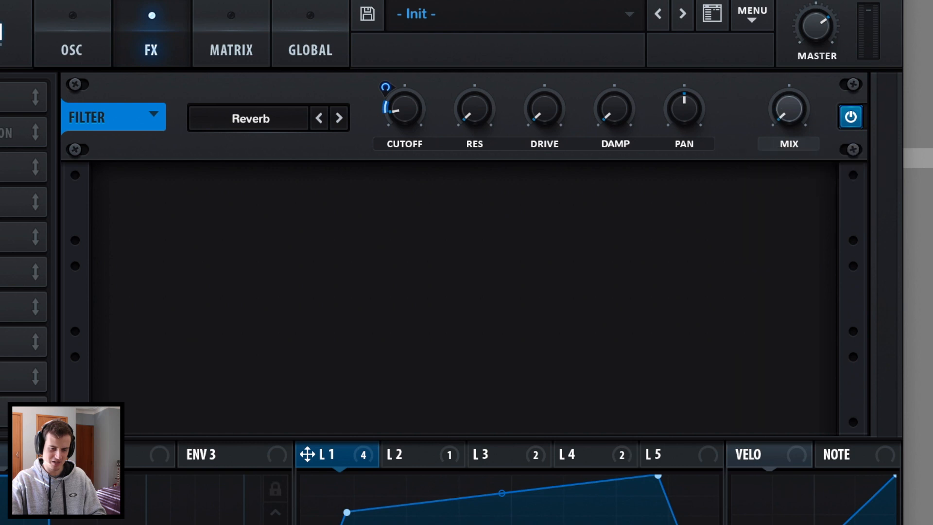
pyautogui.moveTo(307, 455); pyautogui.dragTo(797, 52)
pyautogui.moveTo(770, 87); pyautogui.dragTo(776, 106)
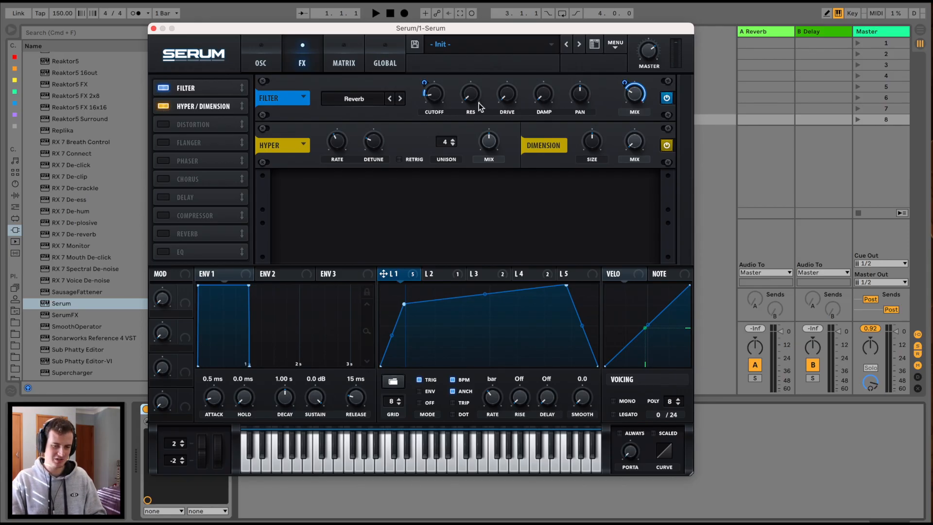
# Step: Set the Hyper effect's mix to 7% and oscillator A's unison to 3 voices
pyautogui.moveTo(489, 142); pyautogui.dragTo(471, 183)
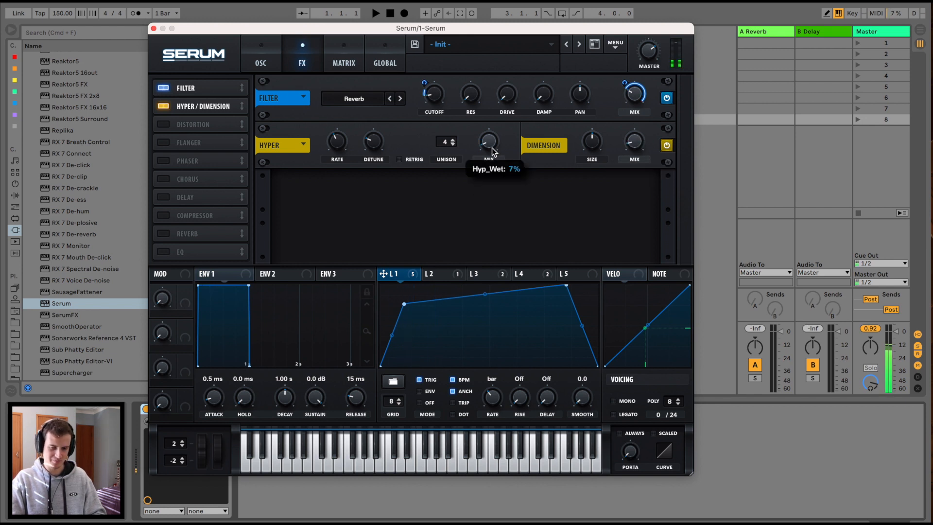
pyautogui.click(262, 59)
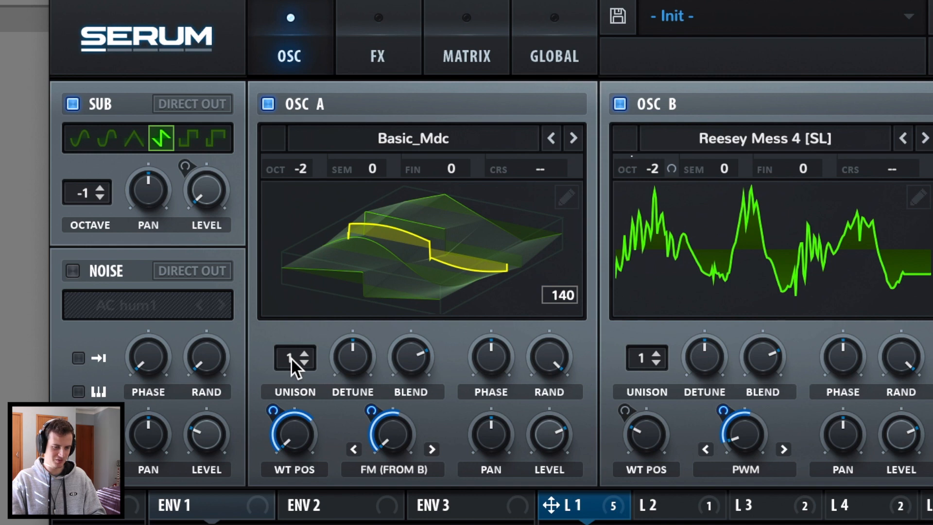
pyautogui.moveTo(292, 364); pyautogui.dragTo(312, 334)
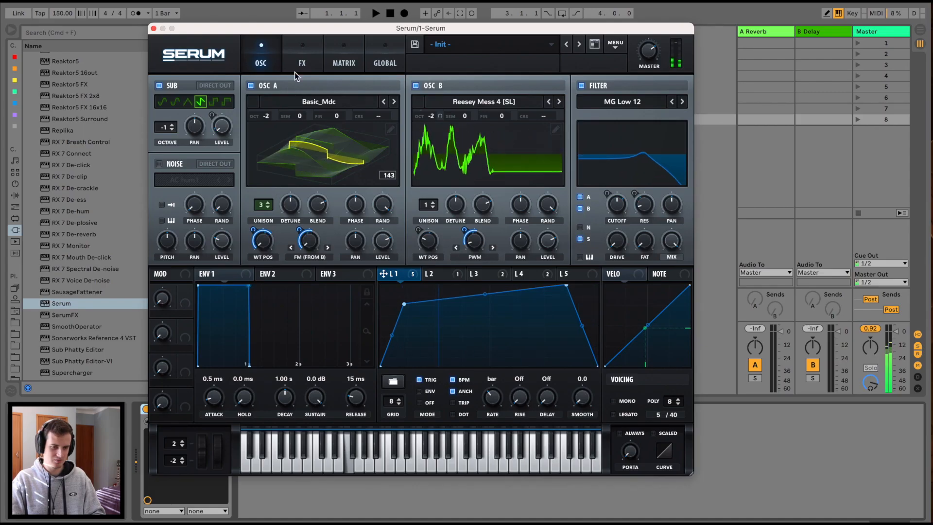
# Step: Enable Tube distortion in the effects chain, raise its drive and assign LFO 1 to the drive with an adjusted depth
pyautogui.click(298, 67)
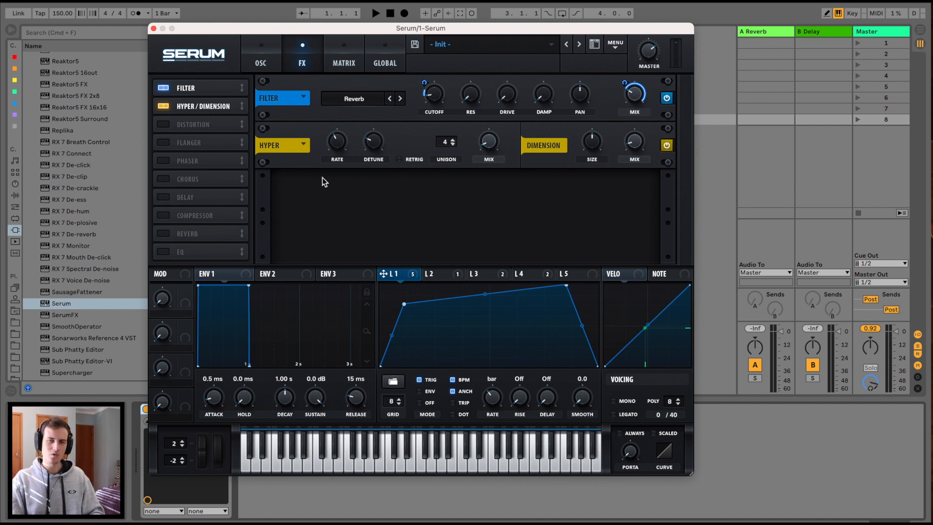
pyautogui.click(165, 125)
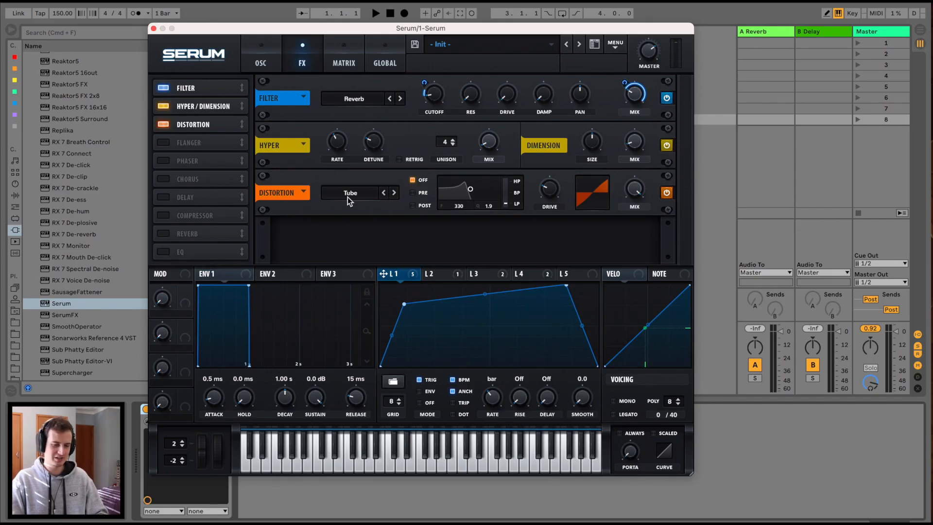
pyautogui.moveTo(556, 198)
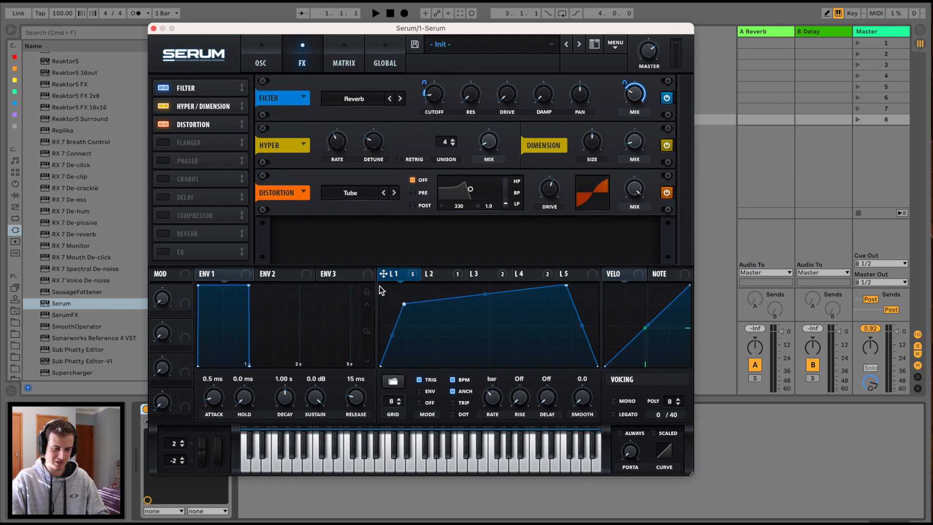
pyautogui.moveTo(386, 273); pyautogui.dragTo(543, 177)
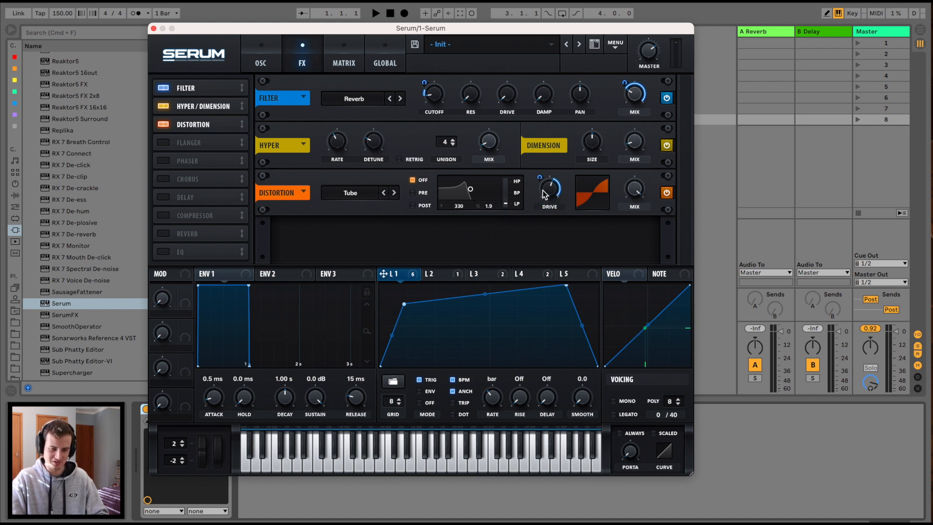
pyautogui.moveTo(542, 180)
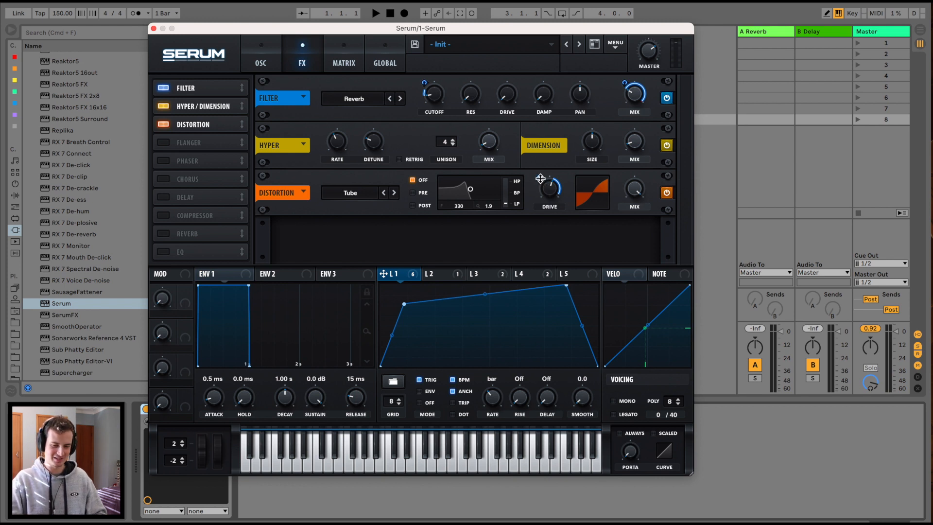
pyautogui.moveTo(541, 179); pyautogui.dragTo(542, 186)
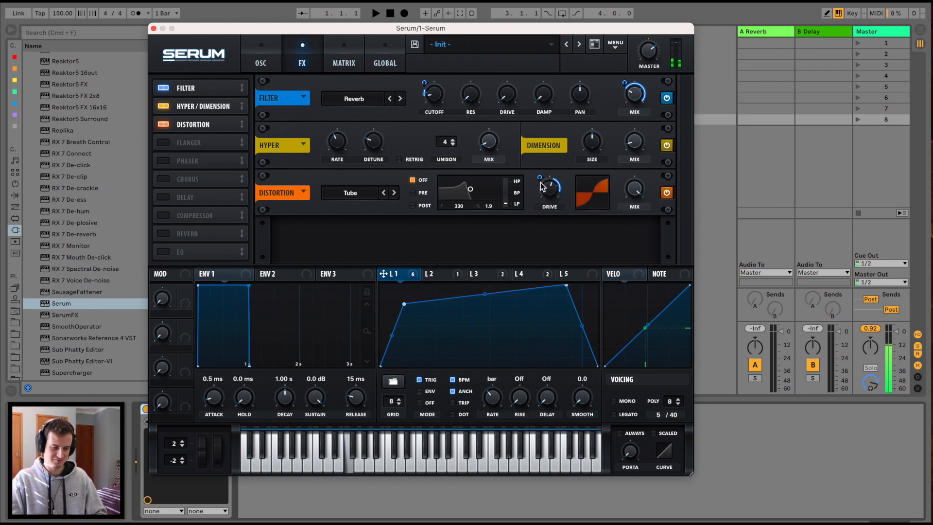
# Step: Set the distortion's filter to Post as a high-pass at 430 Hz and assign LFO 1 to its frequency
pyautogui.click(426, 206)
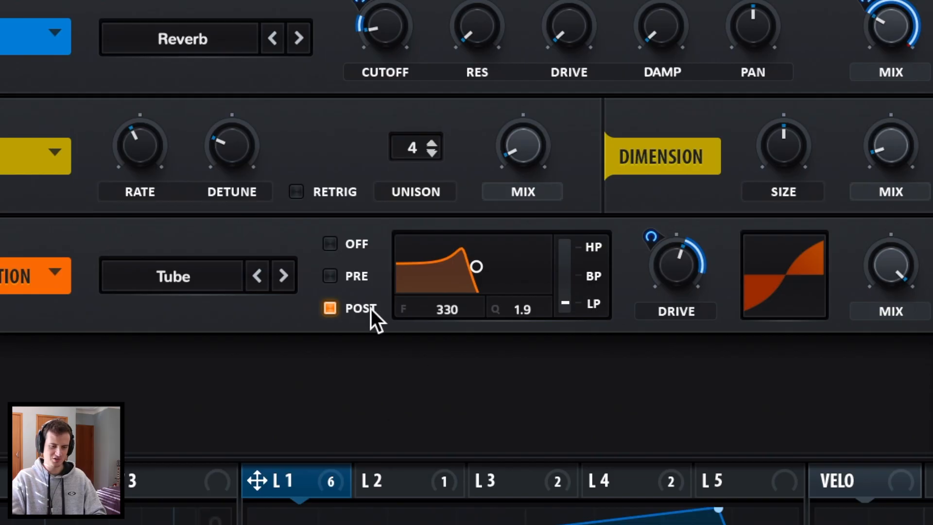
pyautogui.moveTo(567, 299); pyautogui.dragTo(581, 165)
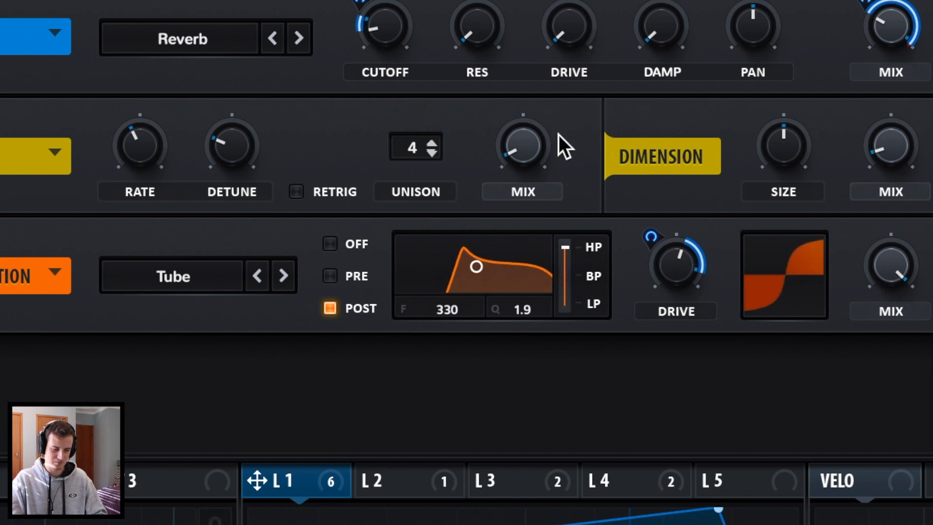
pyautogui.moveTo(530, 195); pyautogui.dragTo(533, 186)
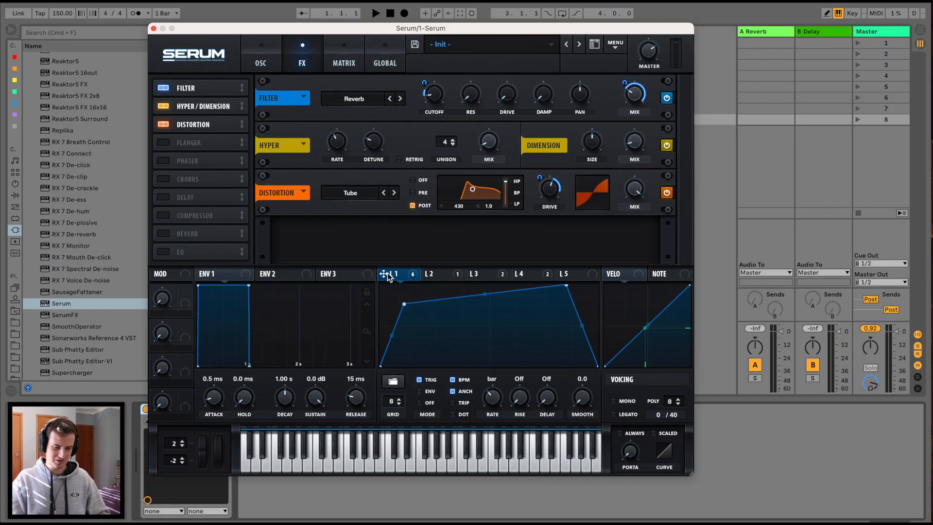
pyautogui.moveTo(386, 274); pyautogui.dragTo(454, 312)
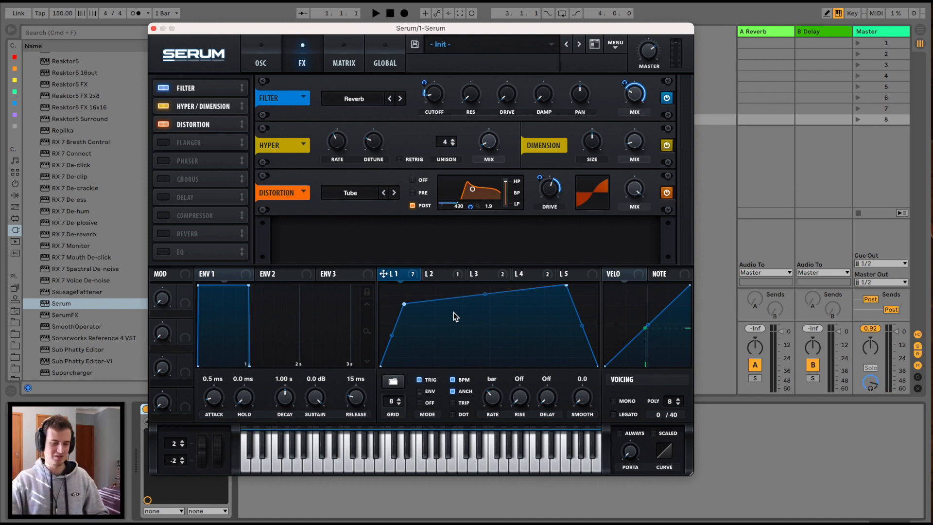
# Step: Play a test note, enable Chorus in the effects chain and turn down its mix
pyautogui.press('f')
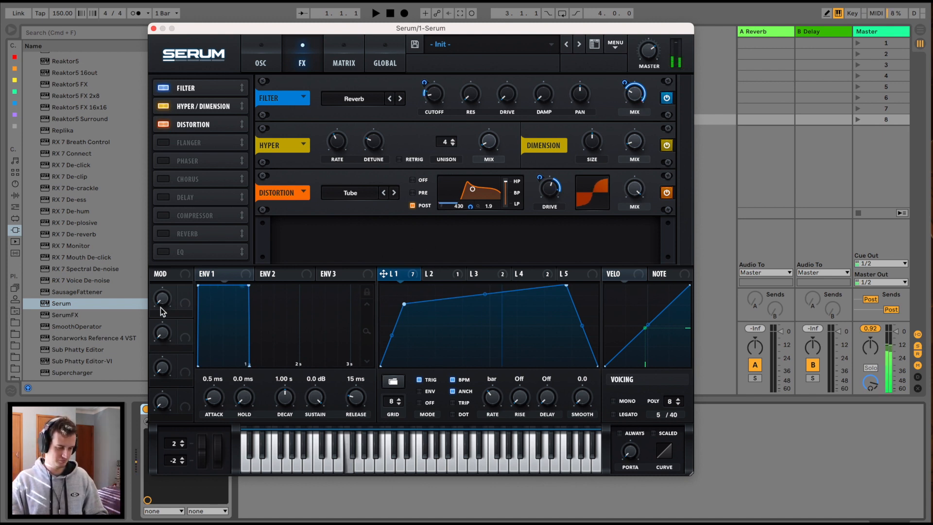
pyautogui.click(163, 179)
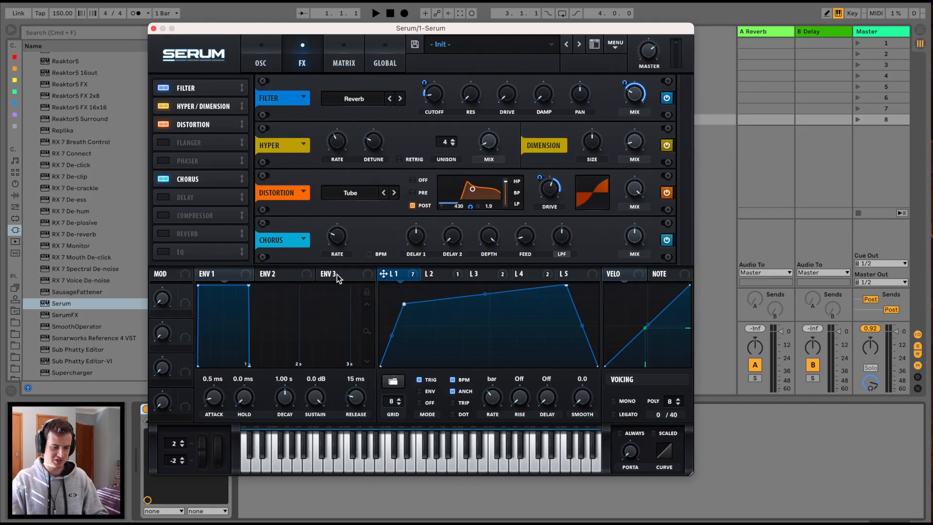
pyautogui.moveTo(640, 242)
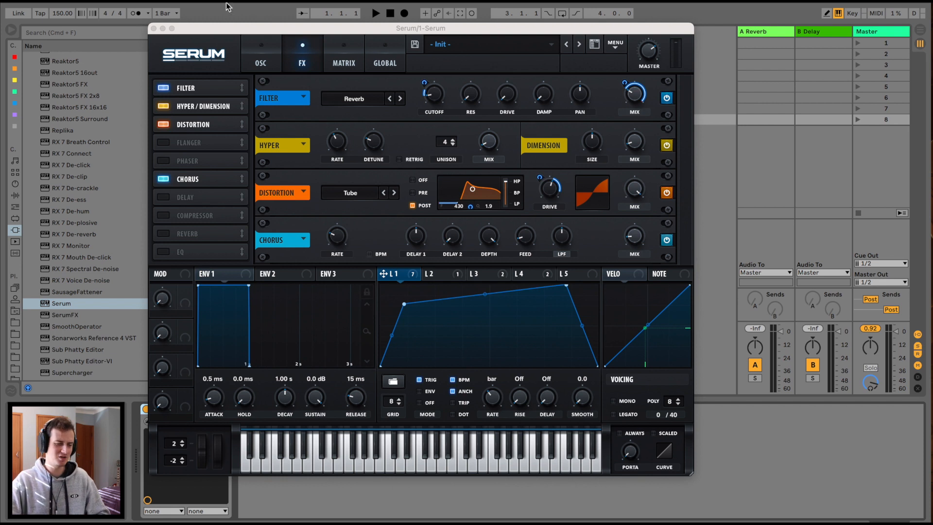
# Step: Enable the Compressor in multiband mode, raise its gain to about 6.2 dB and adjust the individual band levels
pyautogui.click(163, 217)
pyautogui.click(210, 220)
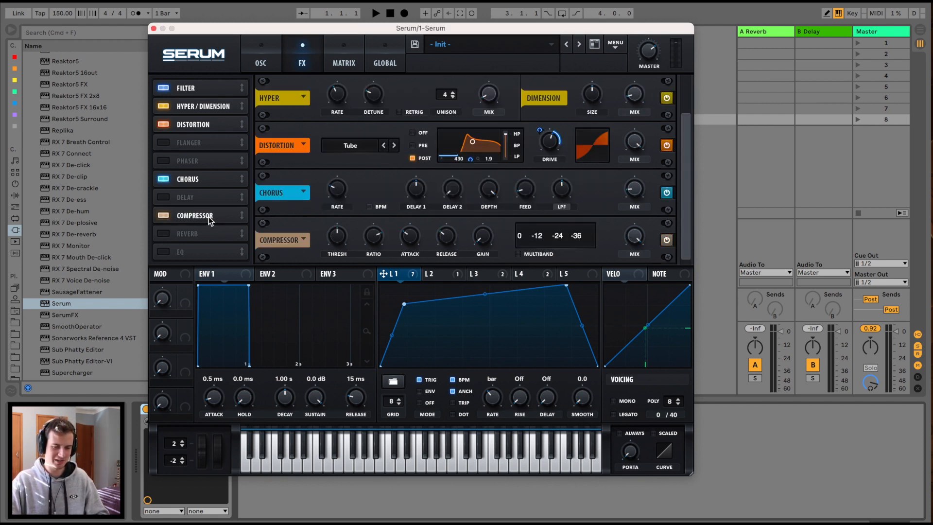
pyautogui.click(521, 255)
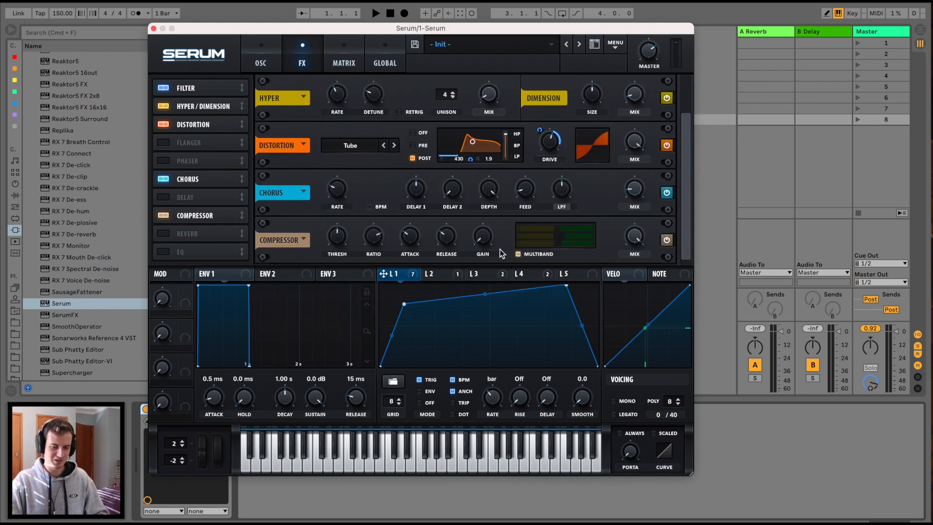
pyautogui.moveTo(503, 197); pyautogui.dragTo(502, 162)
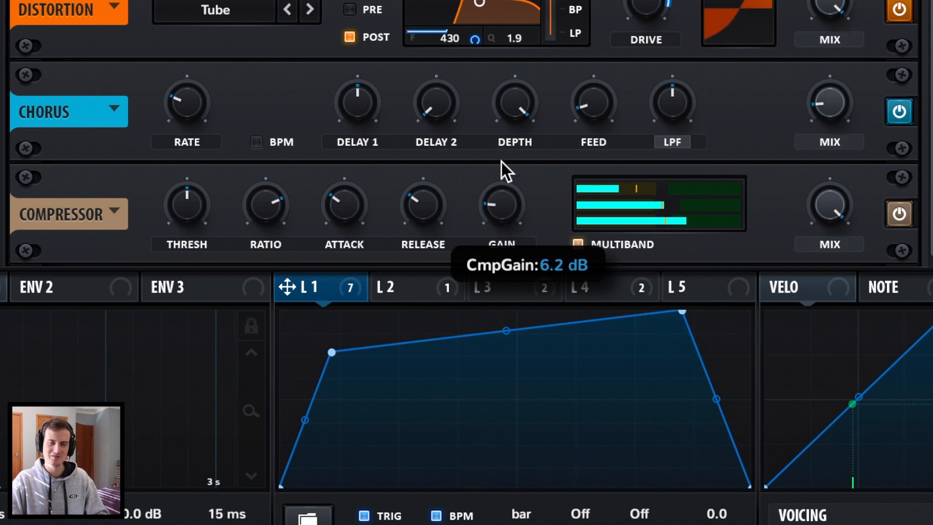
pyautogui.moveTo(674, 191); pyautogui.dragTo(676, 190)
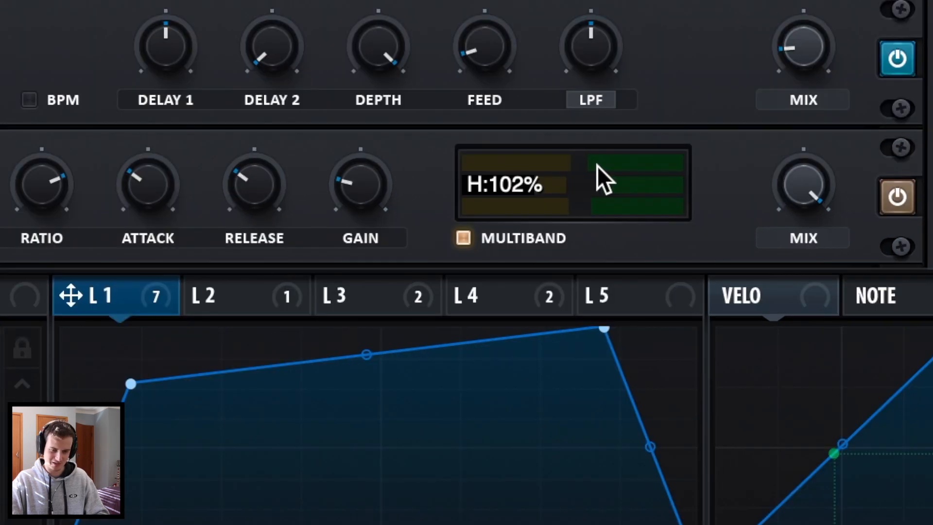
pyautogui.moveTo(597, 165); pyautogui.dragTo(639, 161)
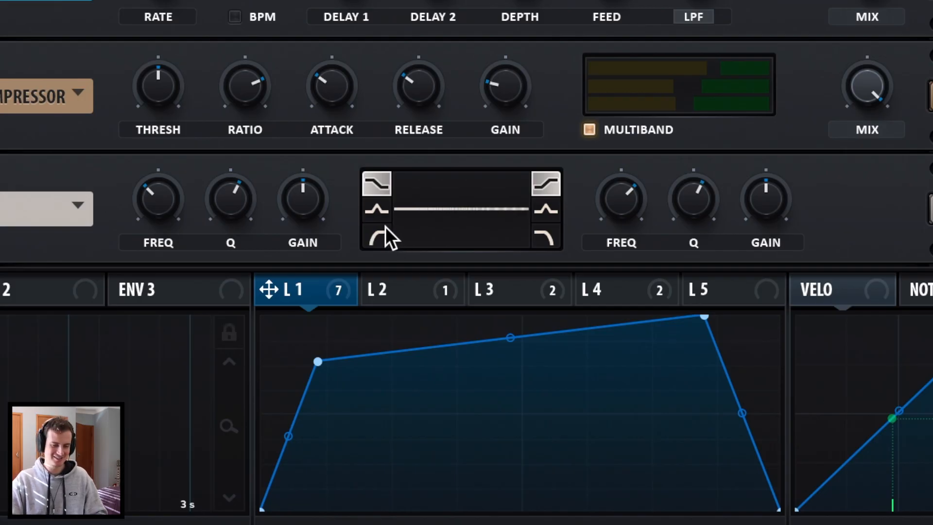
# Step: Enable the EQ with both bands set to peak shapes and assign LFO 1 to both band frequencies
pyautogui.click(379, 210)
pyautogui.click(548, 208)
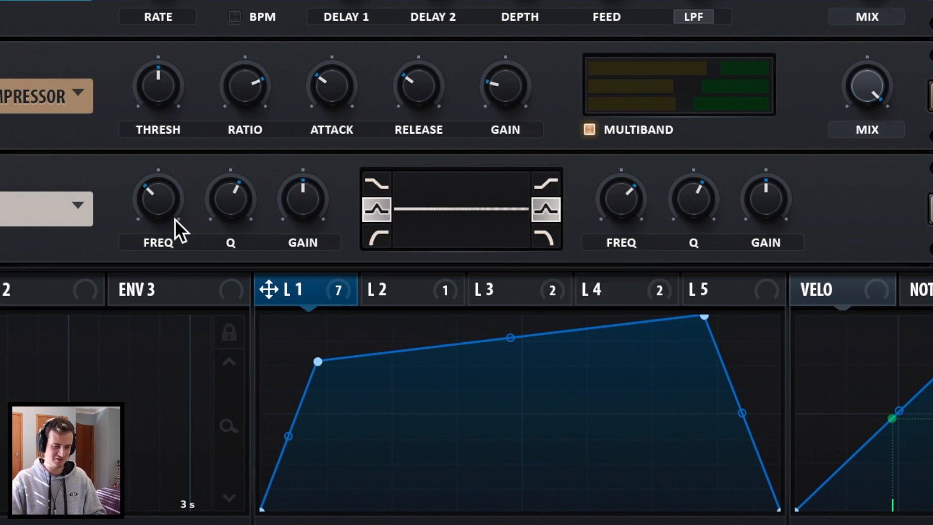
pyautogui.moveTo(177, 219); pyautogui.dragTo(165, 209)
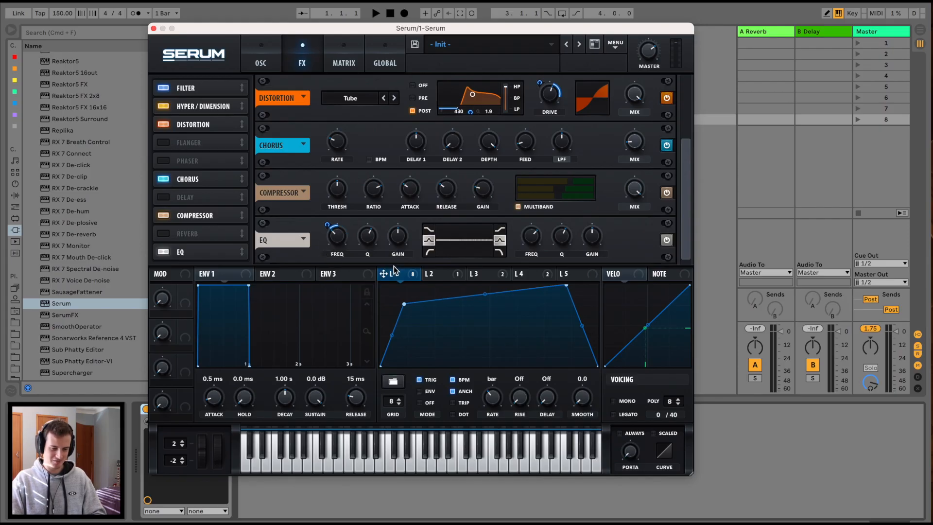
pyautogui.moveTo(395, 271); pyautogui.dragTo(523, 238)
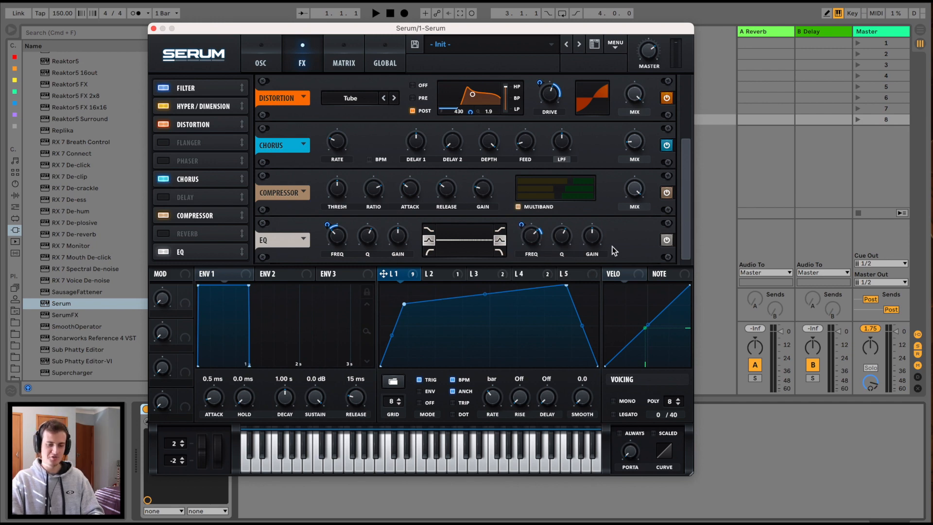
# Step: Boost the EQ's low band by 8 dB, cut the high band's gain, and lower the low band's frequency with a deeper LFO 1 modulation
pyautogui.moveTo(399, 236); pyautogui.dragTo(408, 221)
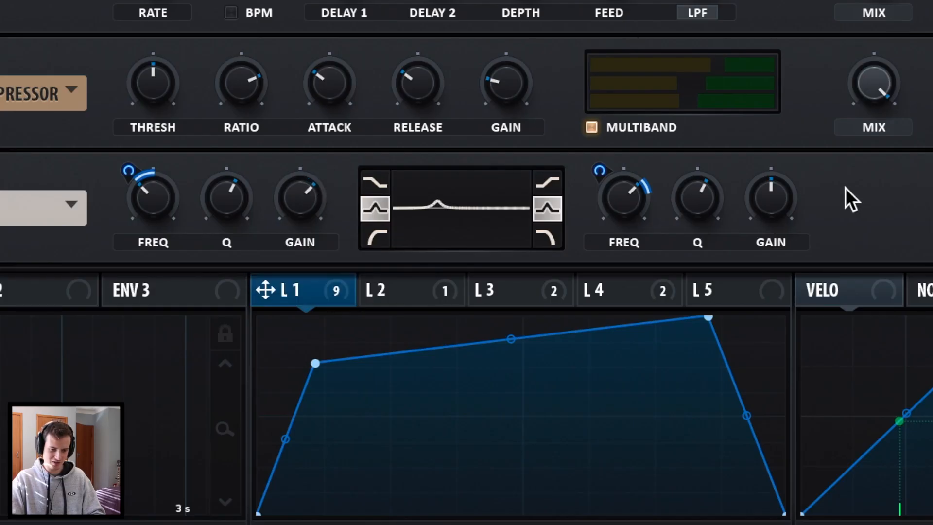
pyautogui.moveTo(760, 188); pyautogui.dragTo(748, 226)
pyautogui.moveTo(153, 213); pyautogui.dragTo(144, 247)
pyautogui.moveTo(129, 171); pyautogui.dragTo(135, 145)
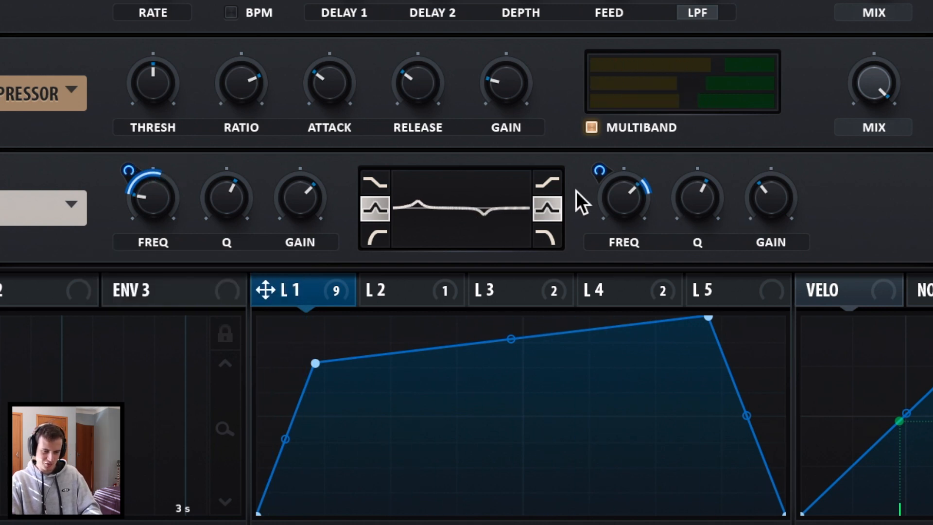
# Step: Lower the EQ high band's frequency, cut its gain further and fine-tune LFO 1's depth on the low band's frequency
pyautogui.moveTo(647, 204); pyautogui.dragTo(584, 255)
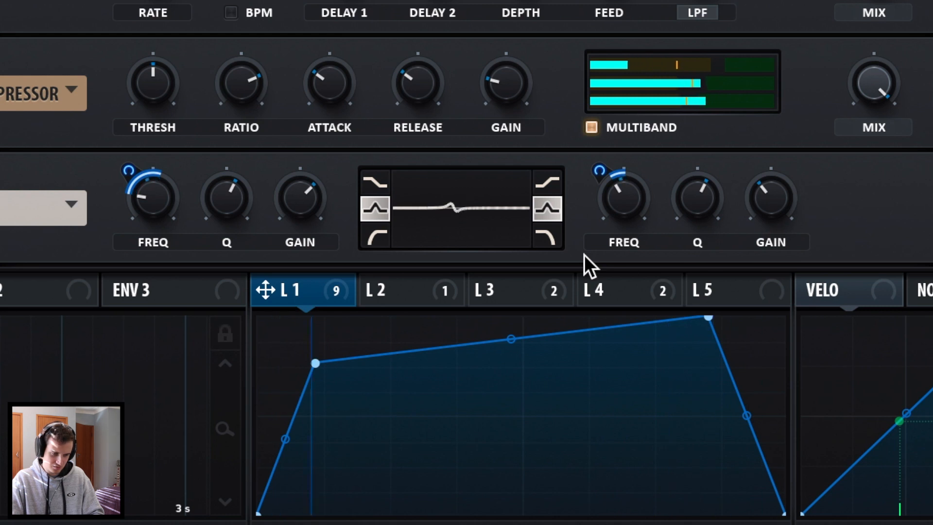
pyautogui.moveTo(766, 198); pyautogui.dragTo(745, 232)
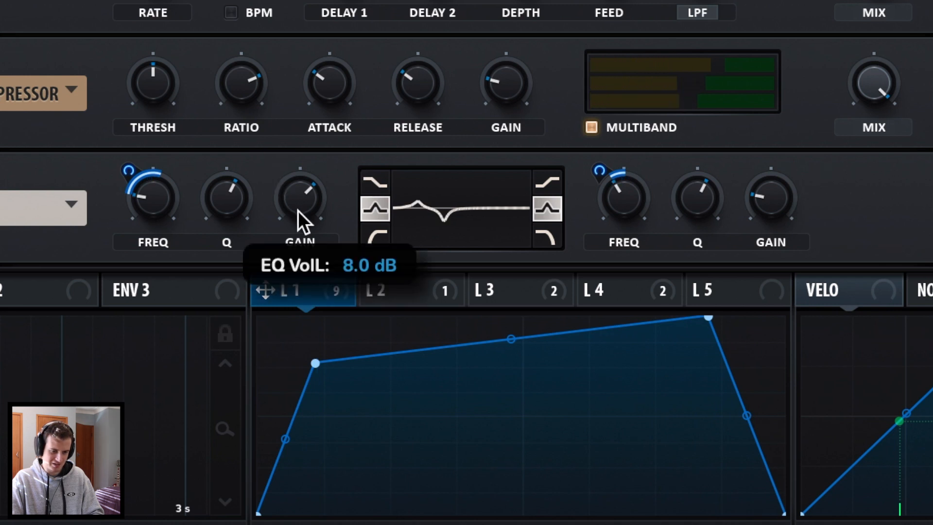
pyautogui.moveTo(125, 179)
pyautogui.moveTo(124, 179); pyautogui.dragTo(123, 170)
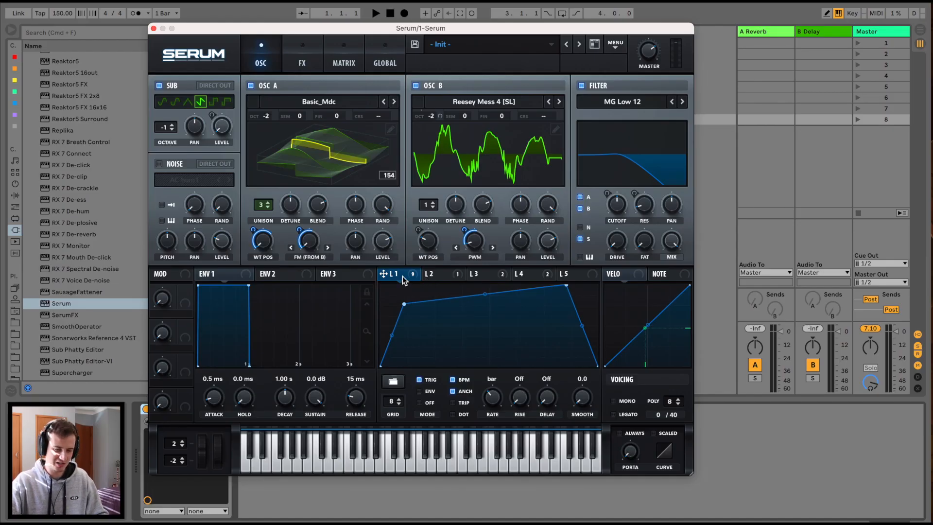
# Step: Reshape LFO 1 by moving its first peak point earlier and up to full level, creating a quick rise and flat plateau
pyautogui.moveTo(404, 305); pyautogui.dragTo(437, 302)
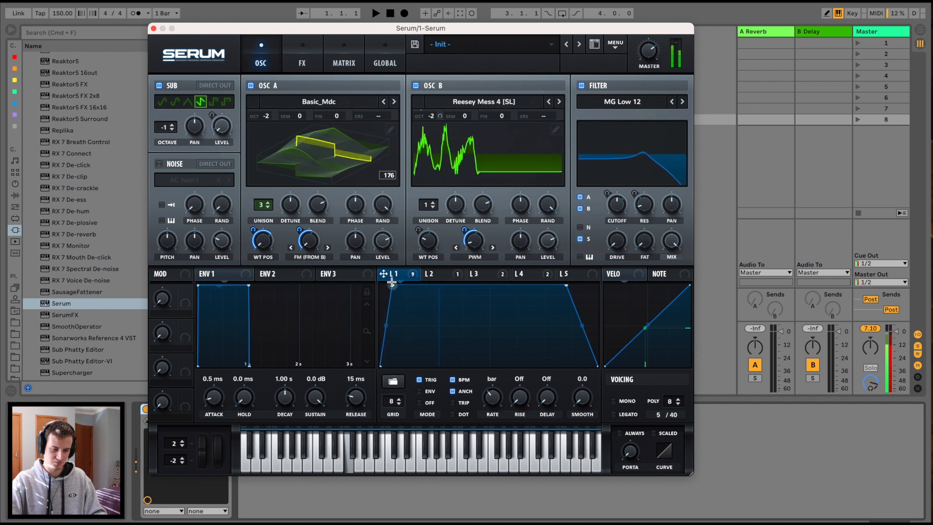
pyautogui.moveTo(400, 293)
pyautogui.mouseDown()
pyautogui.moveTo(408, 354)
pyautogui.moveTo(415, 334)
pyautogui.moveTo(462, 291)
pyautogui.moveTo(392, 286)
pyautogui.mouseUp()
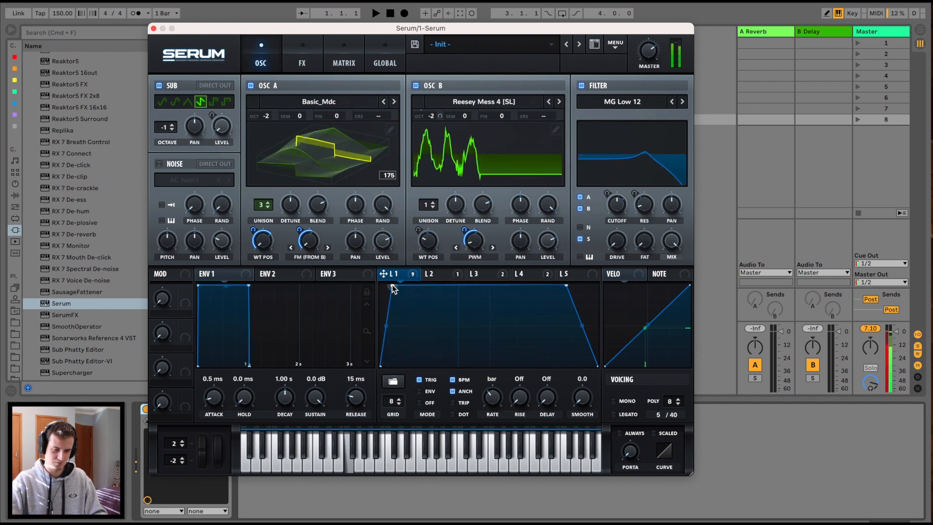